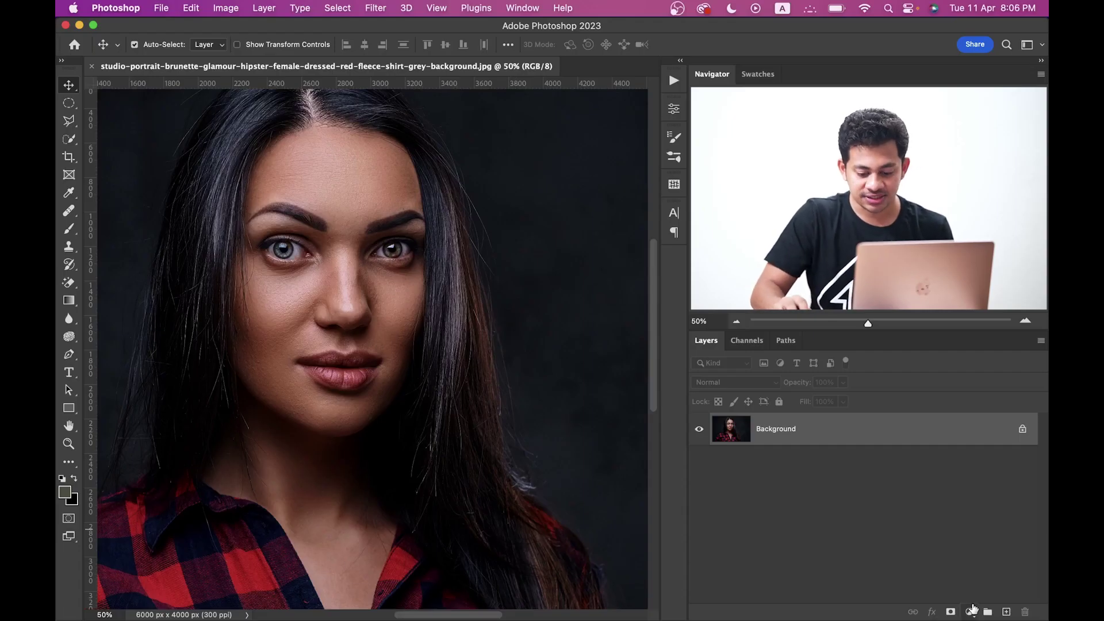
- Add a Brightness/Contrast adjustment layer above Background with Brightness 55, and compare it with the original
{"action": "left_click", "coordinate": [969, 612]}
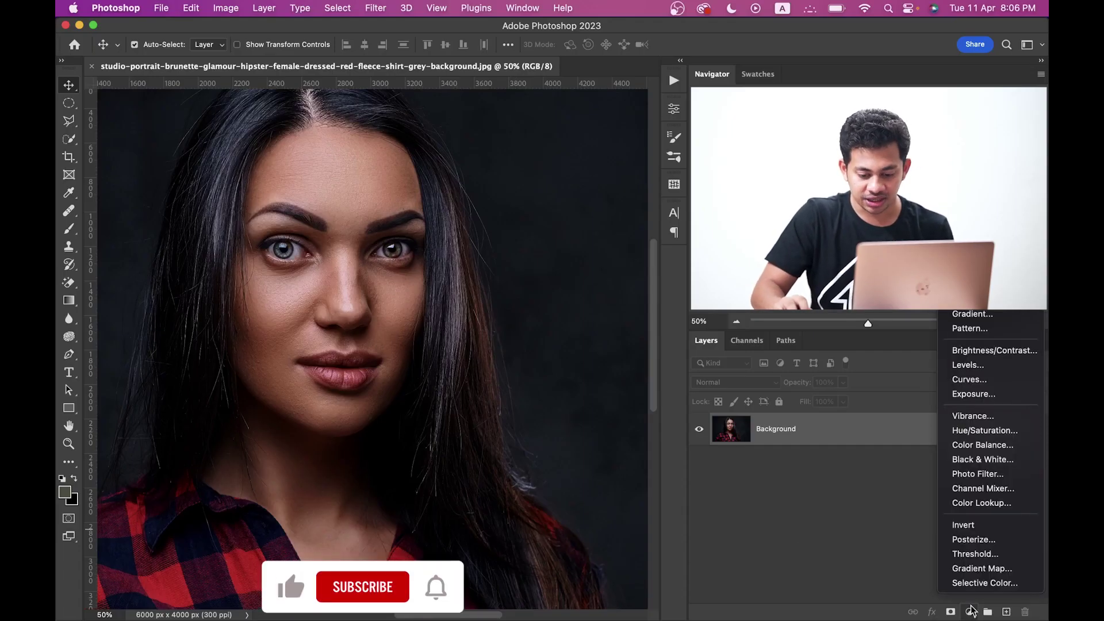
{"action": "left_click", "coordinate": [990, 350]}
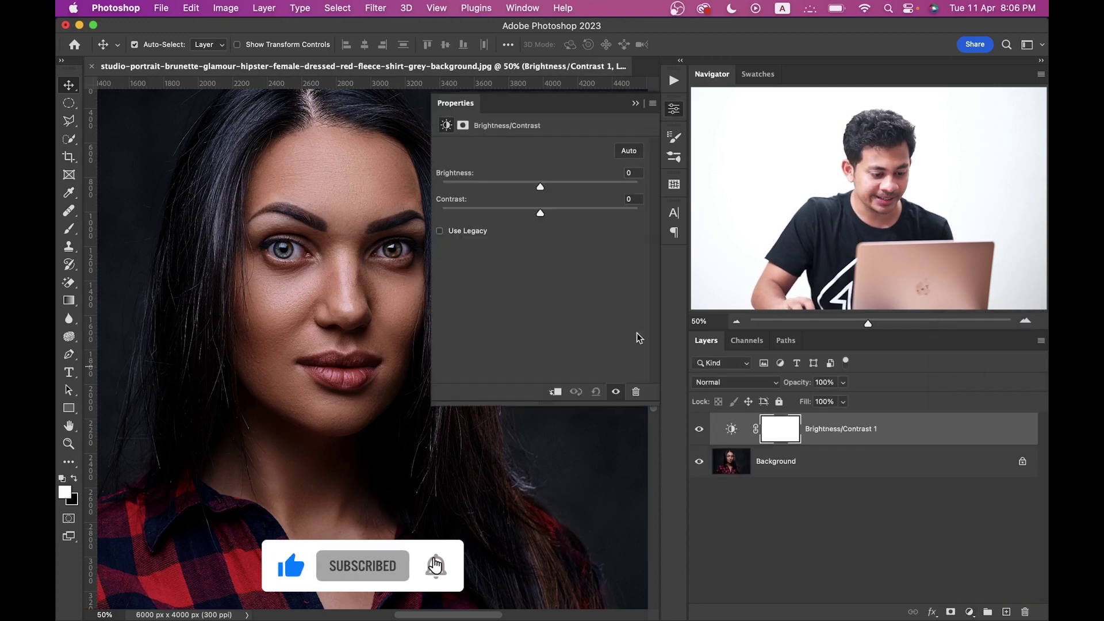
{"action": "left_click_drag", "start_coordinate": [344, 257], "coordinate": [302, 261]}
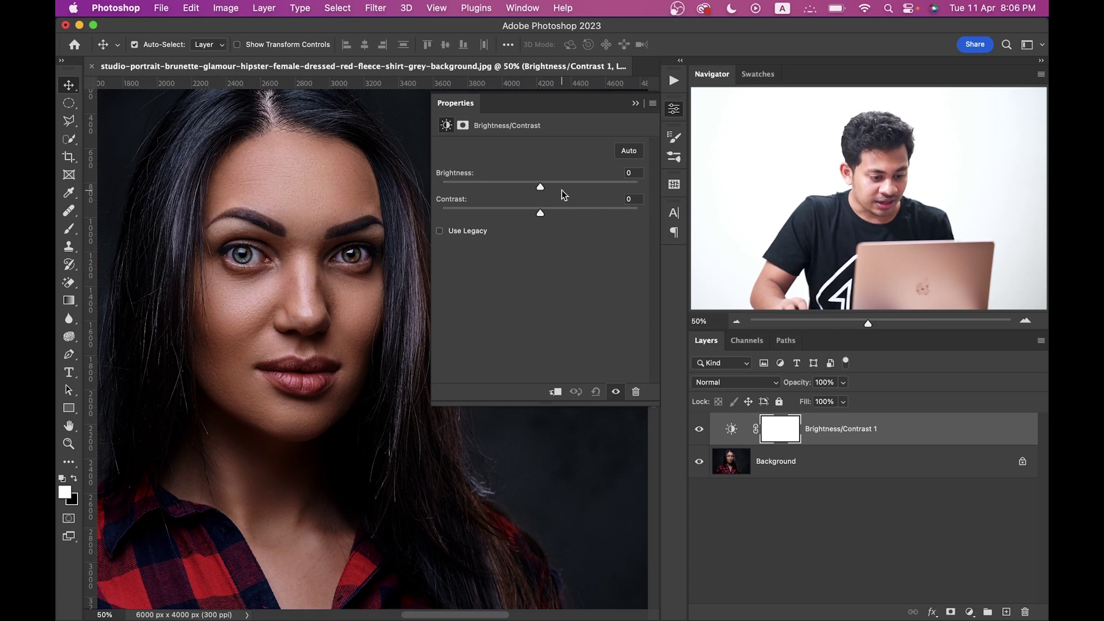
{"action": "left_click_drag", "start_coordinate": [563, 183], "coordinate": [577, 186]}
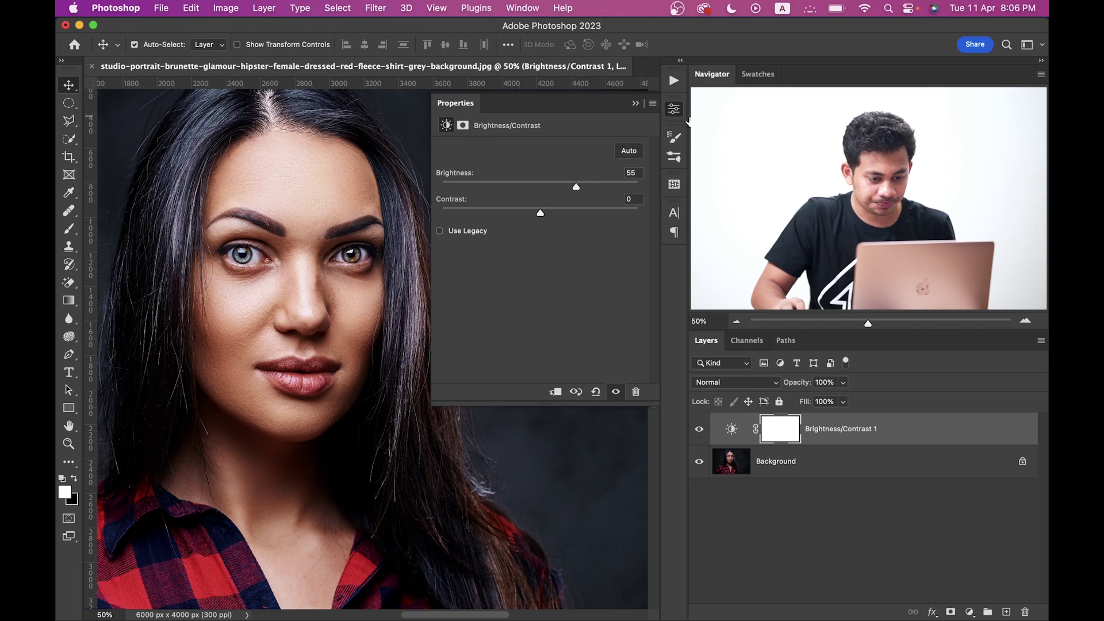
{"action": "left_click", "coordinate": [678, 112]}
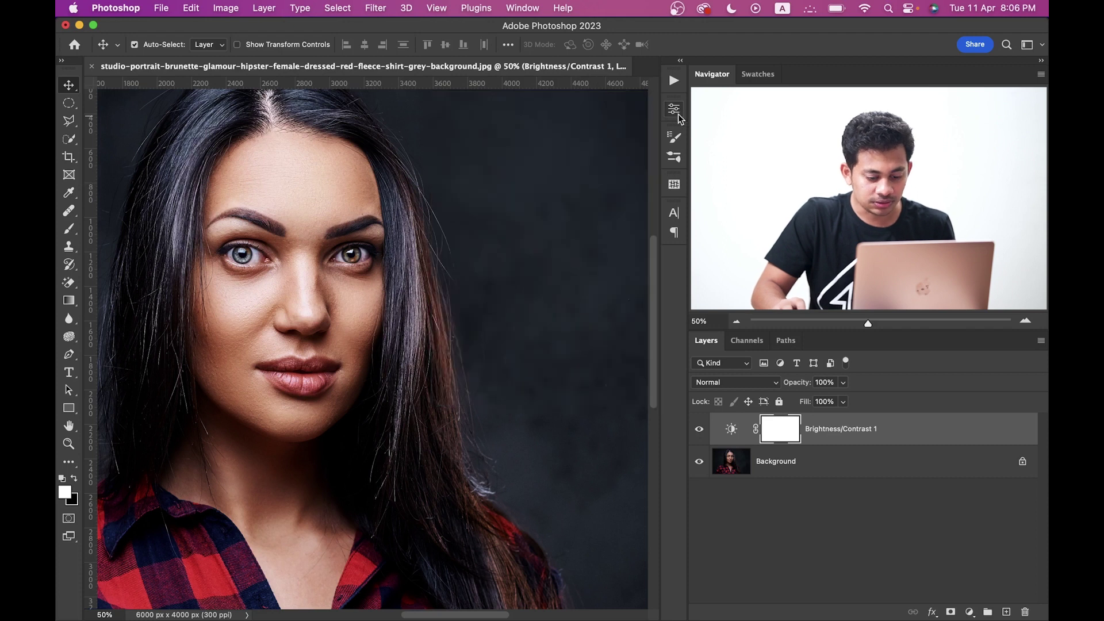
{"action": "left_click", "coordinate": [699, 430]}
{"action": "left_click", "coordinate": [699, 432]}
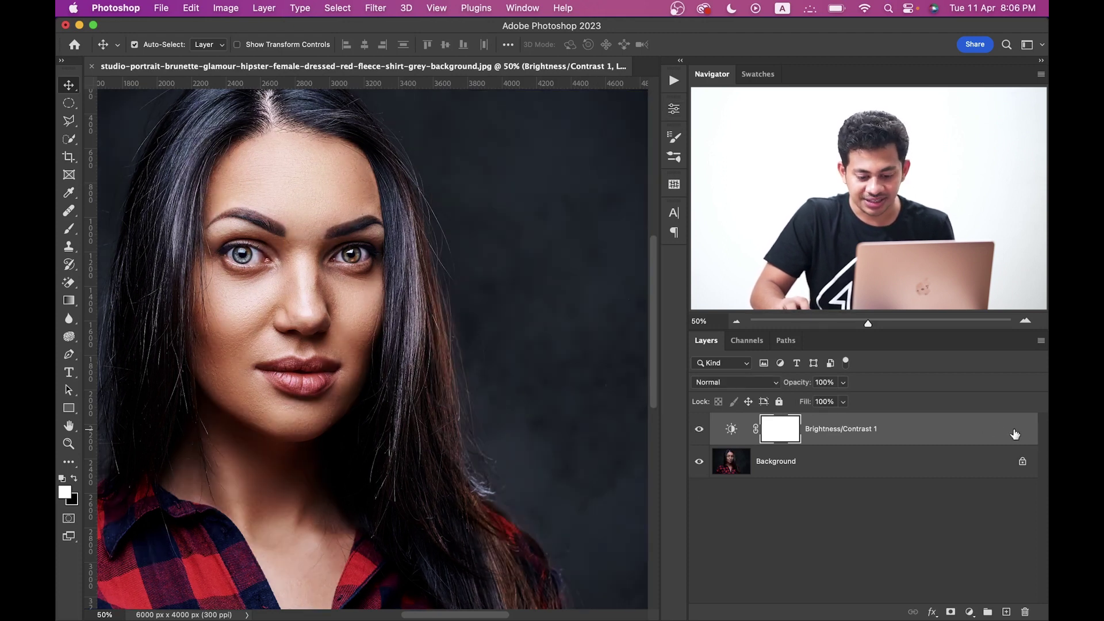
- In Brightness/Contrast 1's Blend If, split the Underlying Layer black slider to 138/212
{"action": "right_click", "coordinate": [992, 432]}
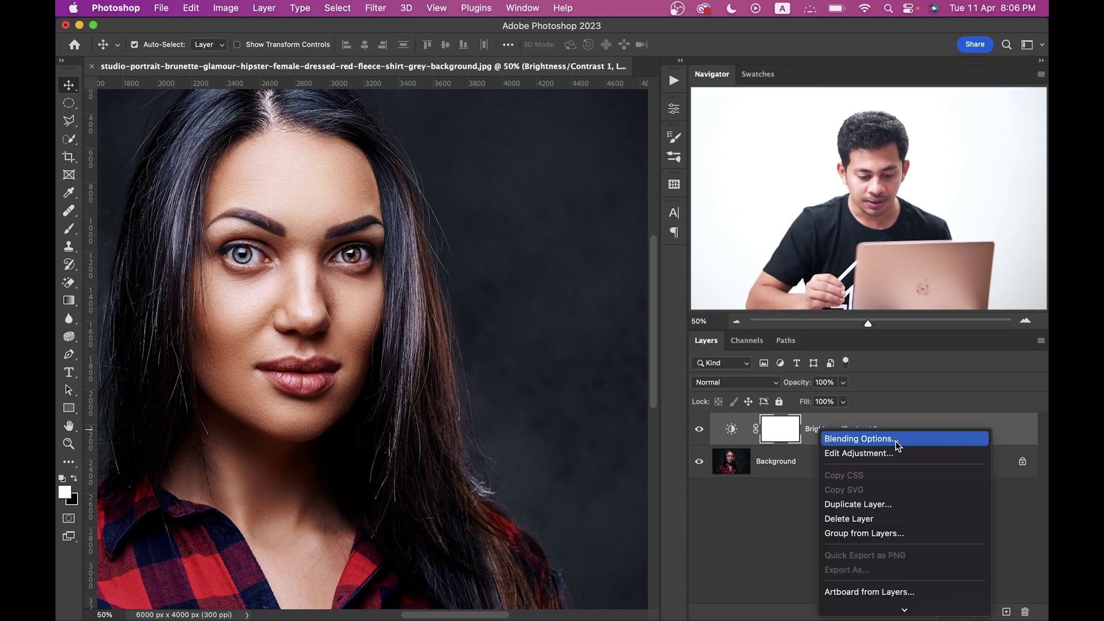
{"action": "left_click", "coordinate": [1021, 421]}
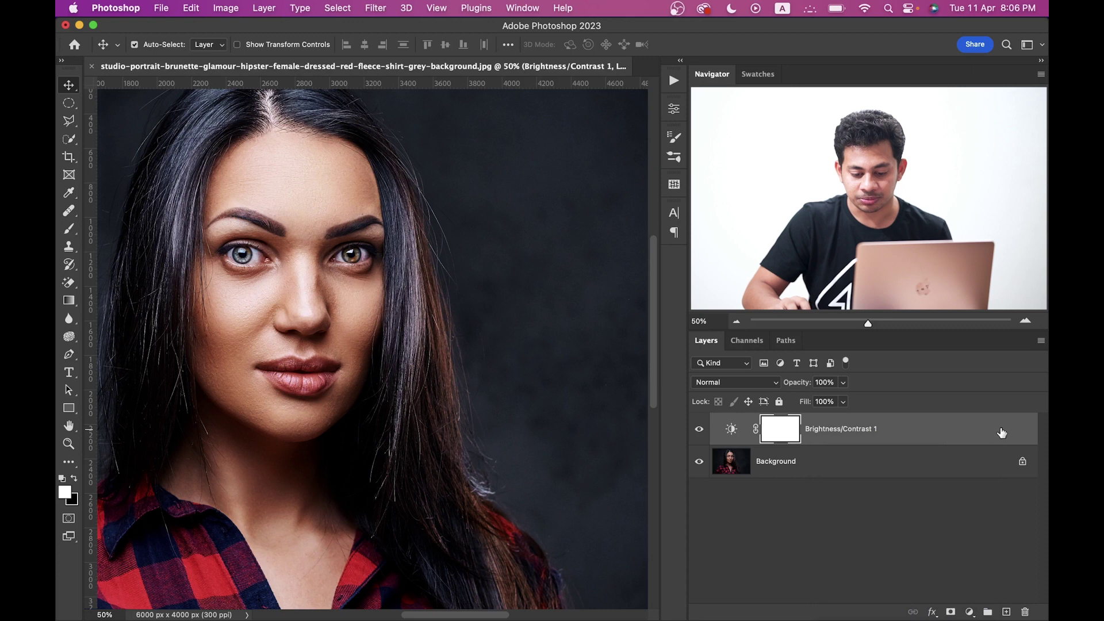
{"action": "double_click", "coordinate": [1005, 430]}
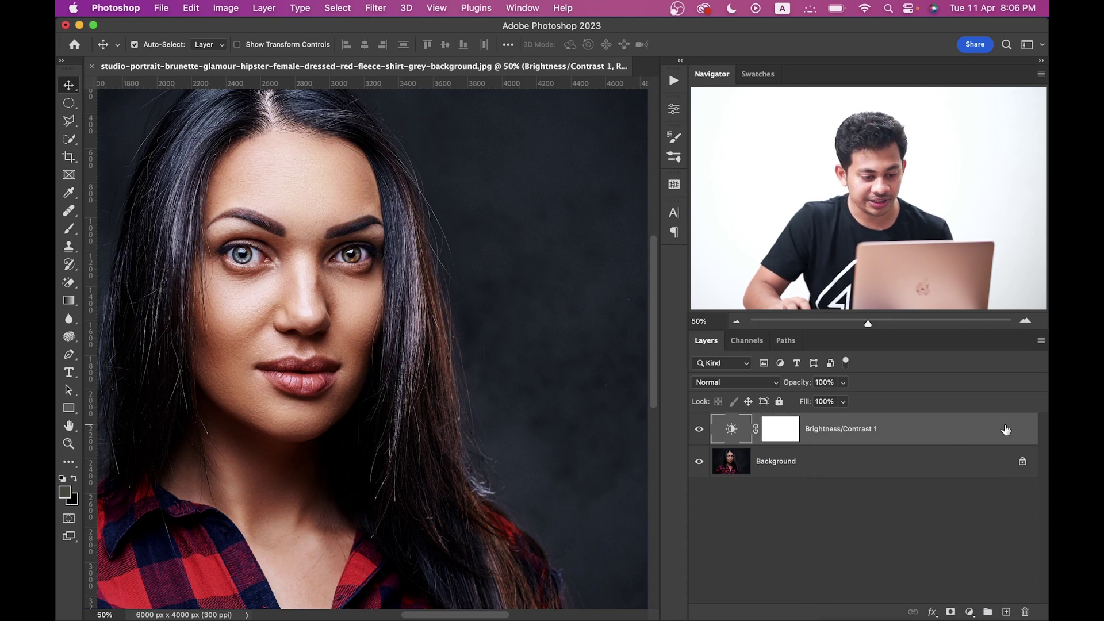
{"action": "left_click_drag", "start_coordinate": [885, 91], "coordinate": [801, 94]}
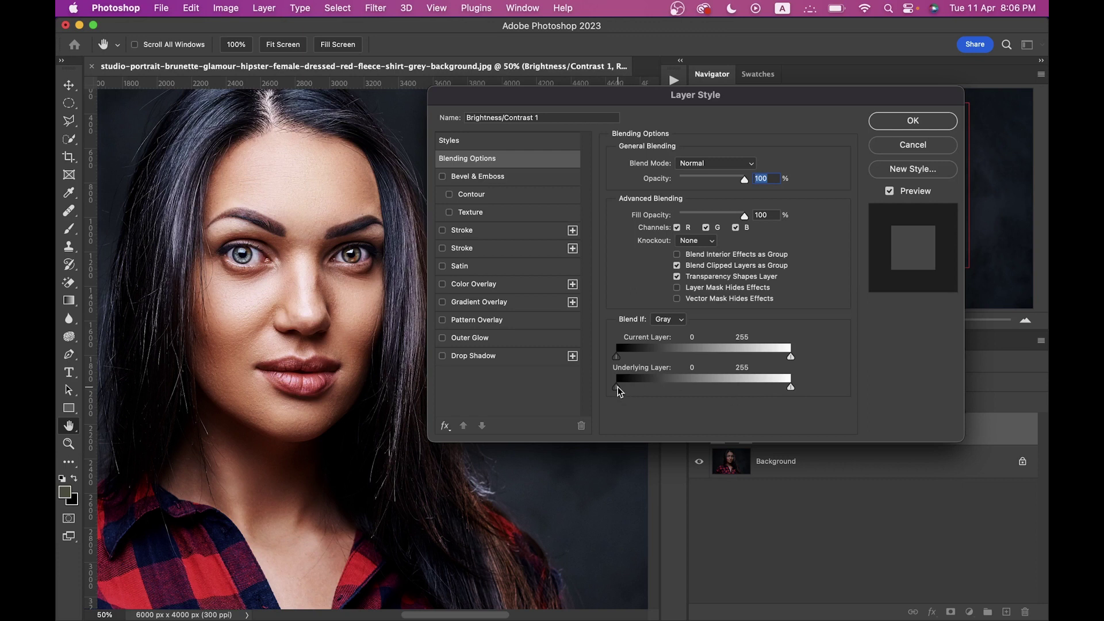
{"action": "left_click_drag", "start_coordinate": [619, 390], "coordinate": [712, 395]}
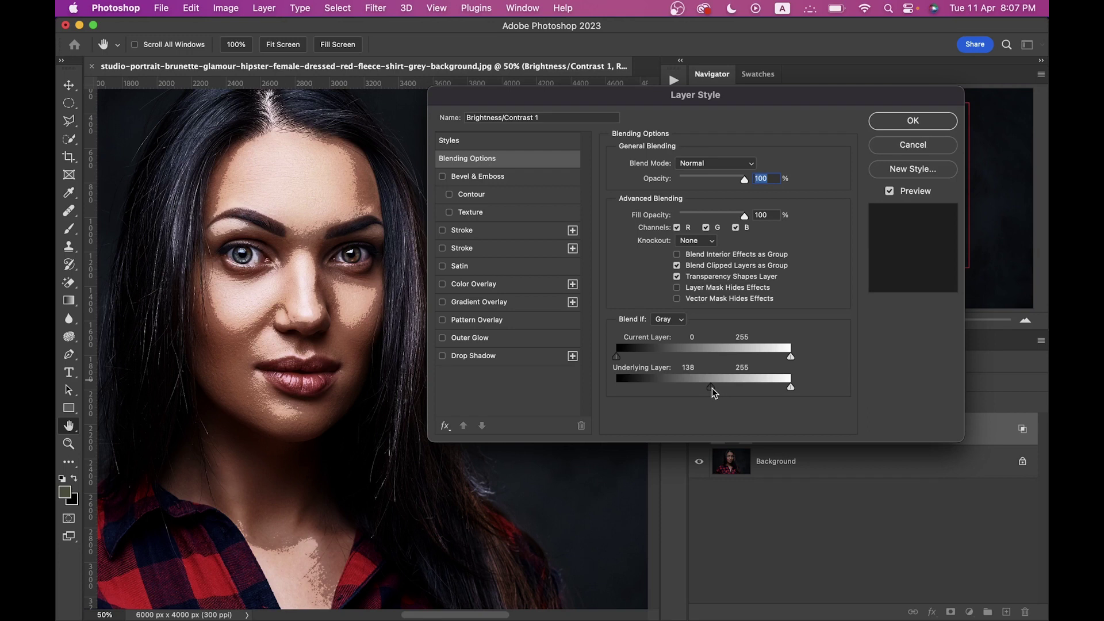
{"action": "left_click_drag", "start_coordinate": [713, 392], "coordinate": [762, 393]}
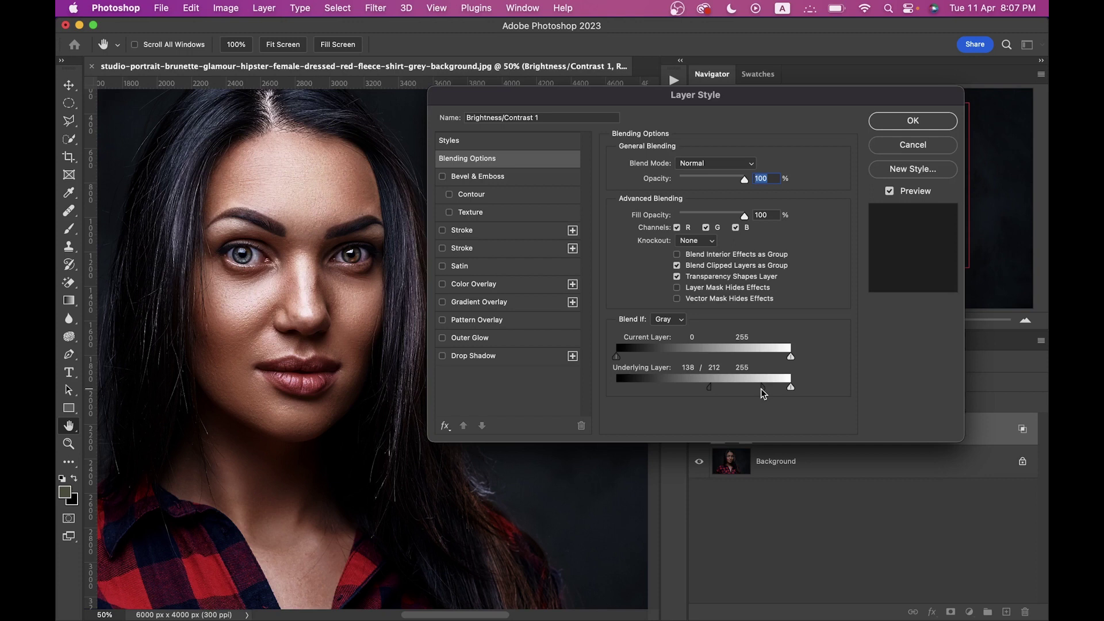
- Set the Underlying Layer split halves to 152 and 213 and apply the Layer Style
{"action": "left_click_drag", "start_coordinate": [762, 394], "coordinate": [722, 390]}
{"action": "left_click_drag", "start_coordinate": [716, 386], "coordinate": [763, 392]}
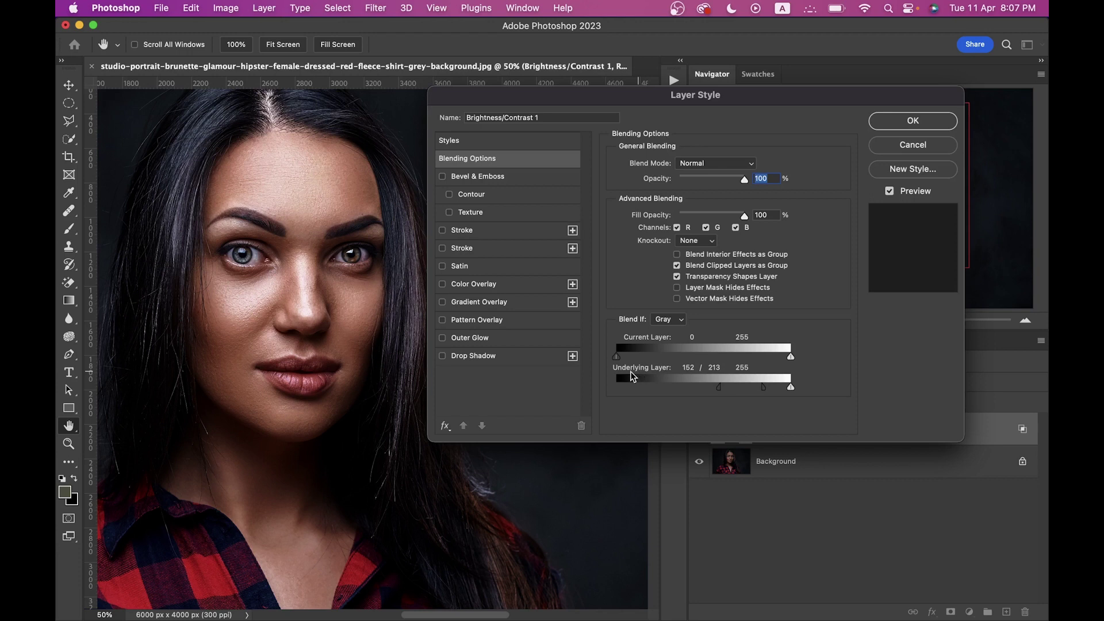
{"action": "left_click", "coordinate": [913, 121]}
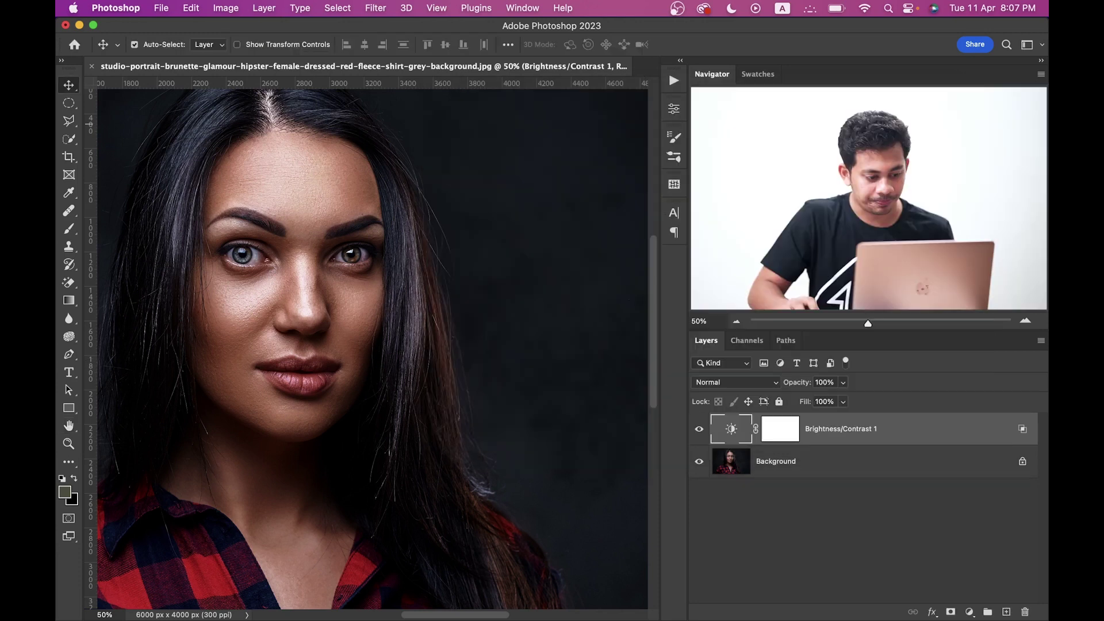
{"action": "left_click", "coordinate": [698, 431]}
{"action": "left_click", "coordinate": [699, 431]}
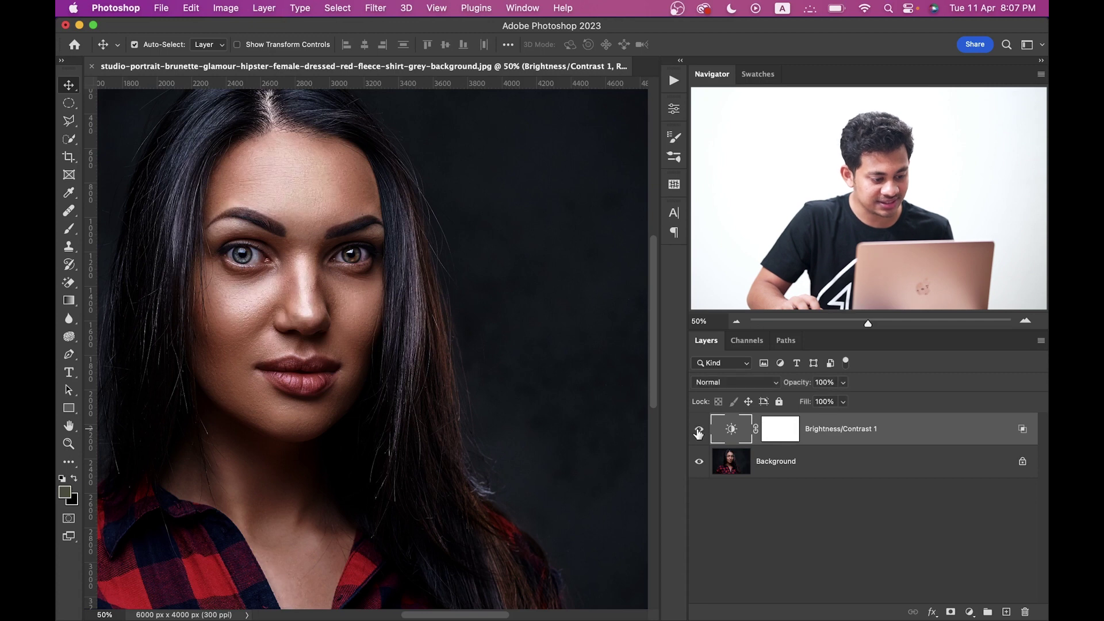
{"action": "mouse_move", "coordinate": [422, 279]}
{"action": "left_mouse_down"}
{"action": "mouse_move", "coordinate": [422, 305]}
{"action": "mouse_move", "coordinate": [424, 288]}
{"action": "left_mouse_up"}
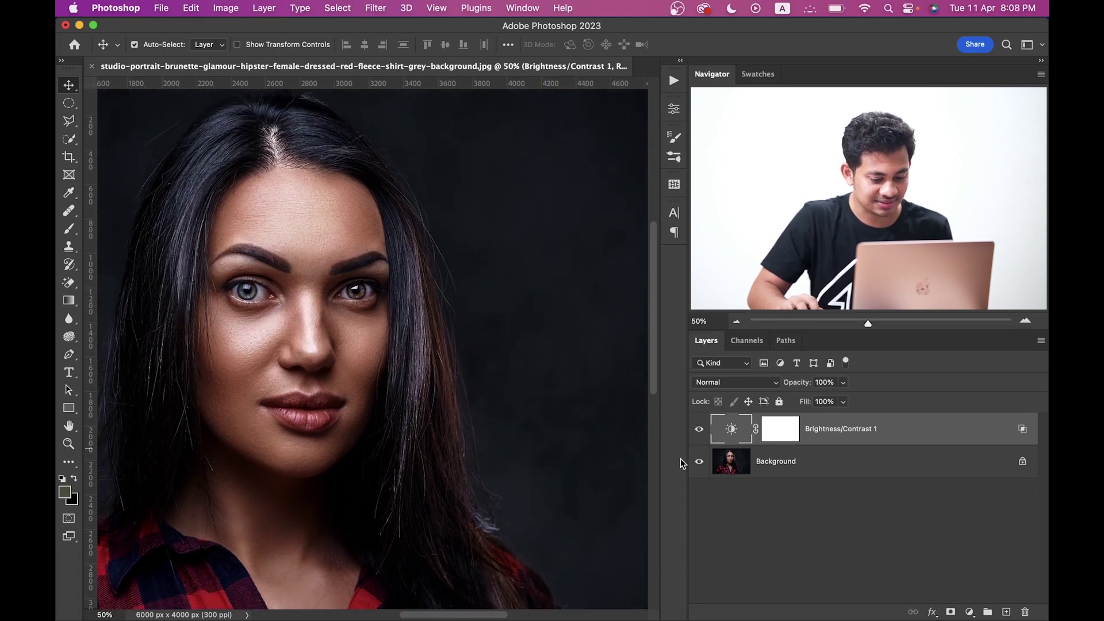
{"action": "left_click", "coordinate": [698, 432]}
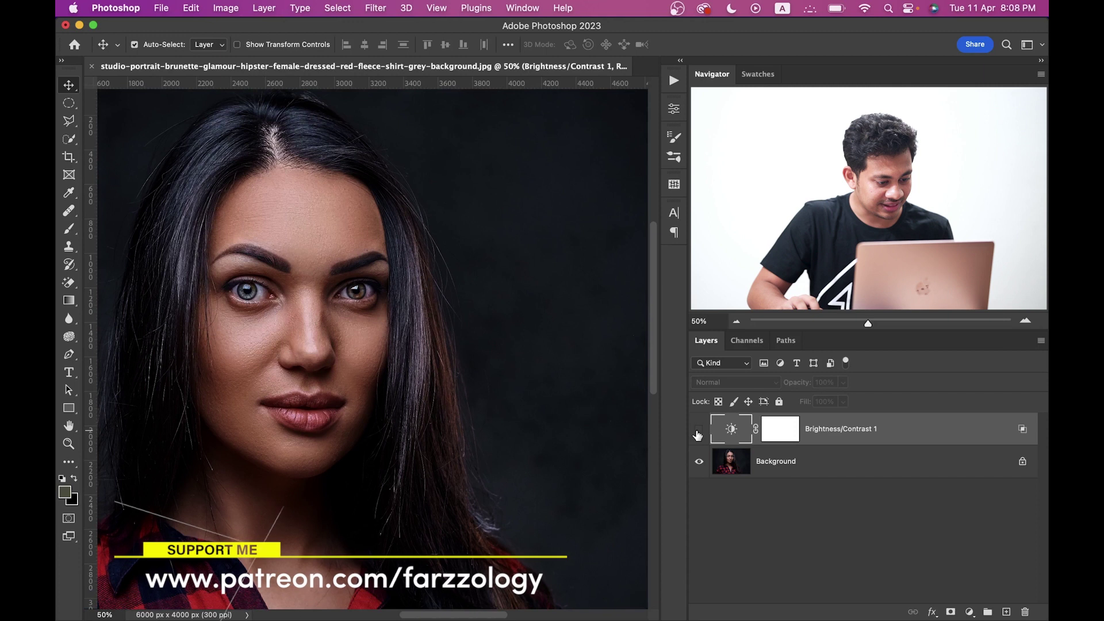
{"action": "left_click", "coordinate": [699, 431]}
{"action": "left_click", "coordinate": [698, 431]}
{"action": "left_click", "coordinate": [698, 431]}
{"action": "scroll", "coordinate": [539, 310], "scroll_direction": "down", "scroll_amount": 5}
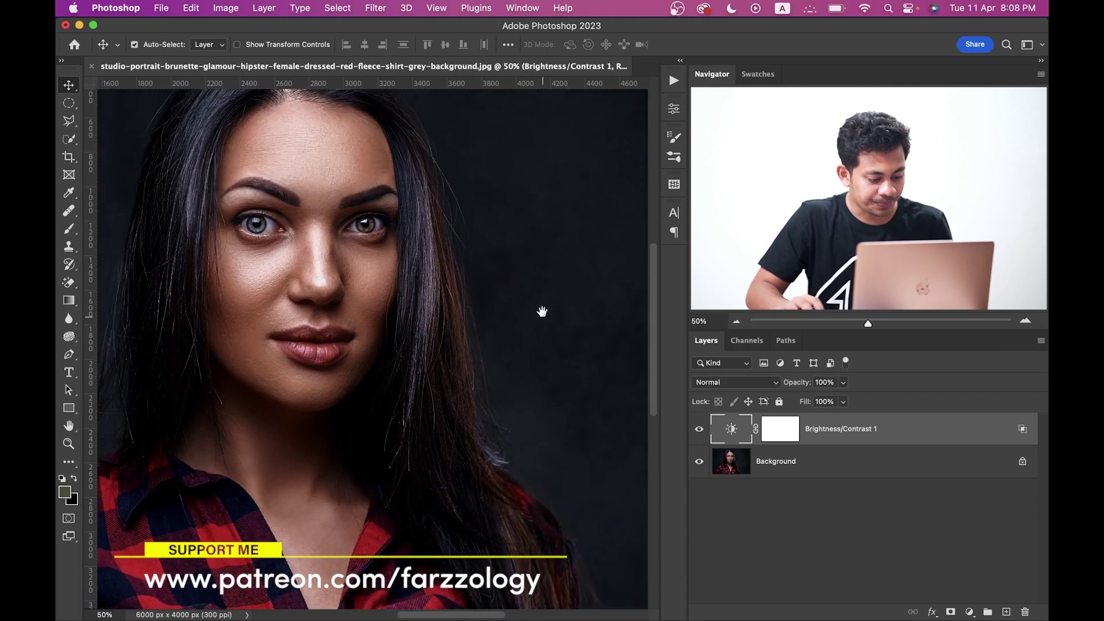
{"action": "left_click", "coordinate": [699, 430]}
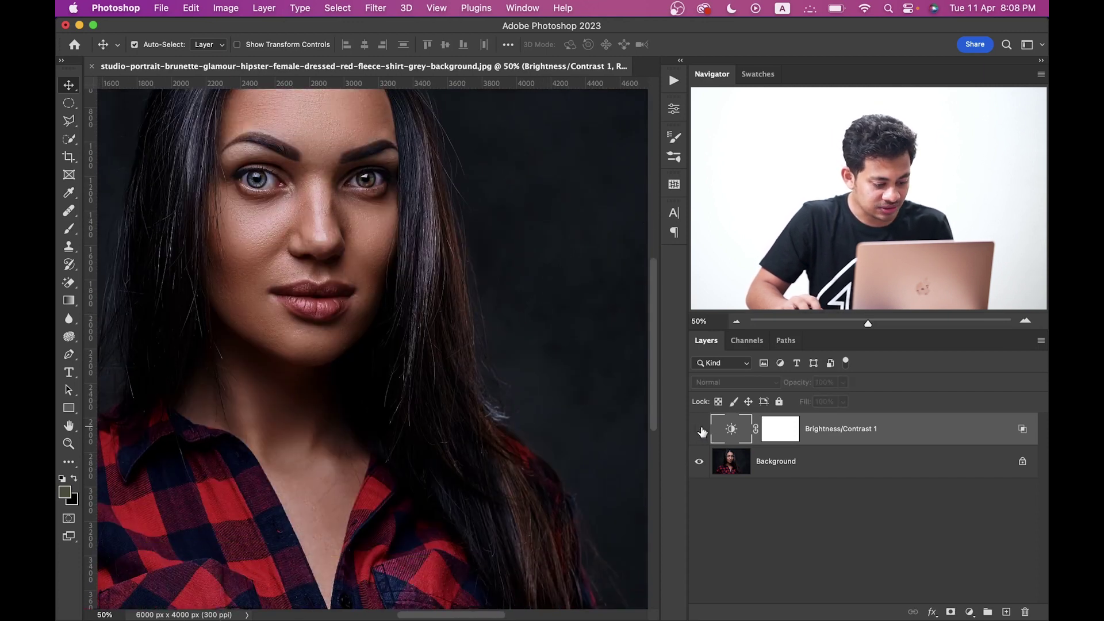
{"action": "left_click", "coordinate": [699, 430]}
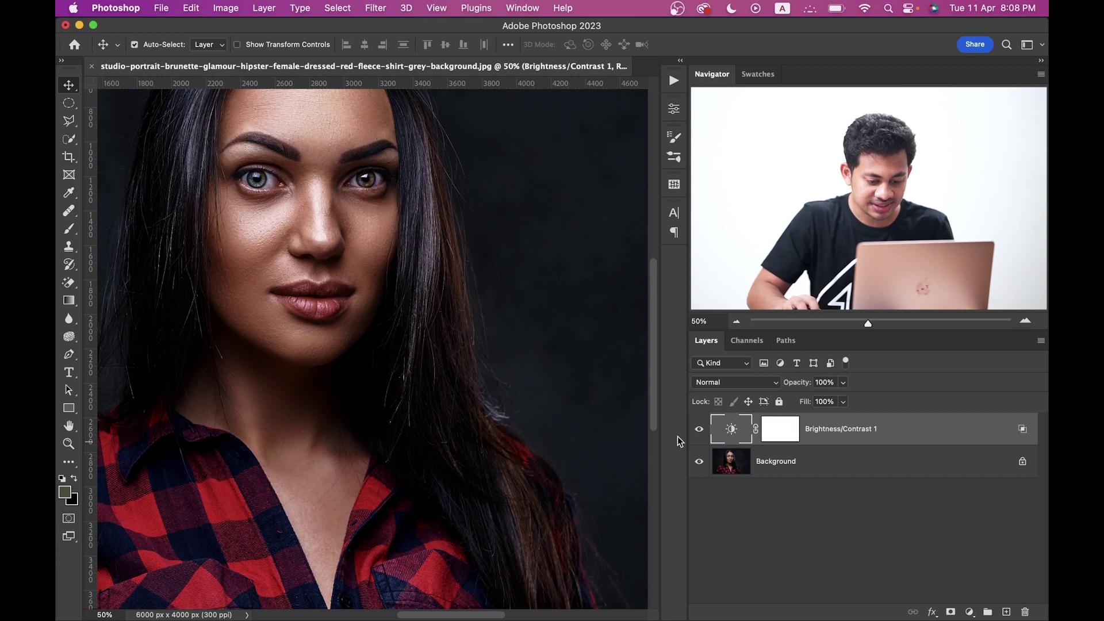
{"action": "left_click", "coordinate": [696, 431]}
{"action": "left_click", "coordinate": [695, 432]}
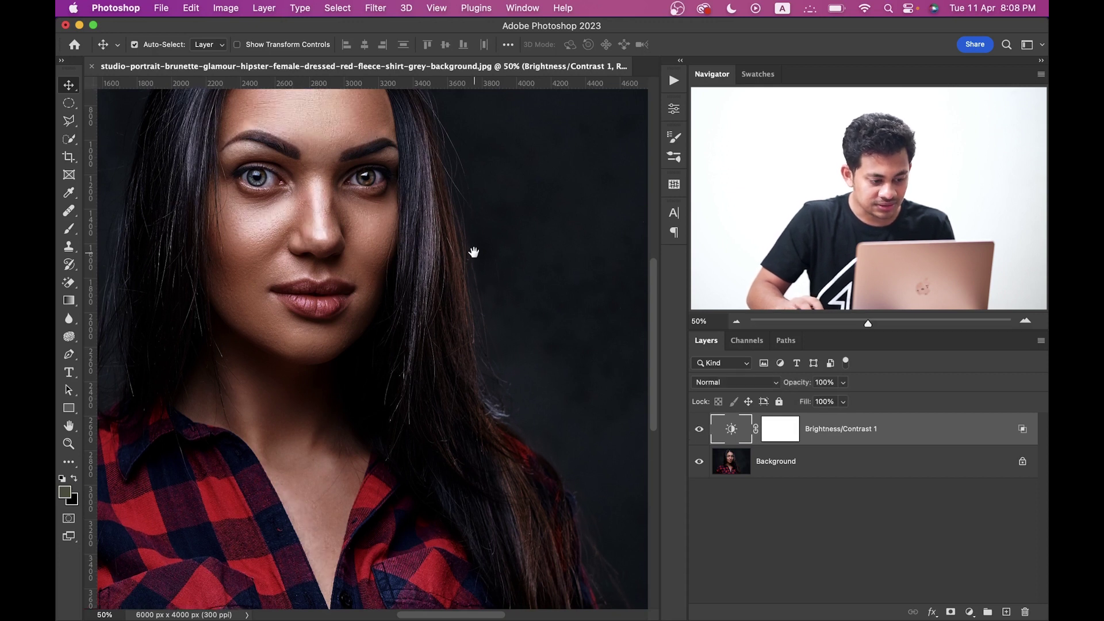
{"action": "left_click_drag", "start_coordinate": [473, 251], "coordinate": [461, 275]}
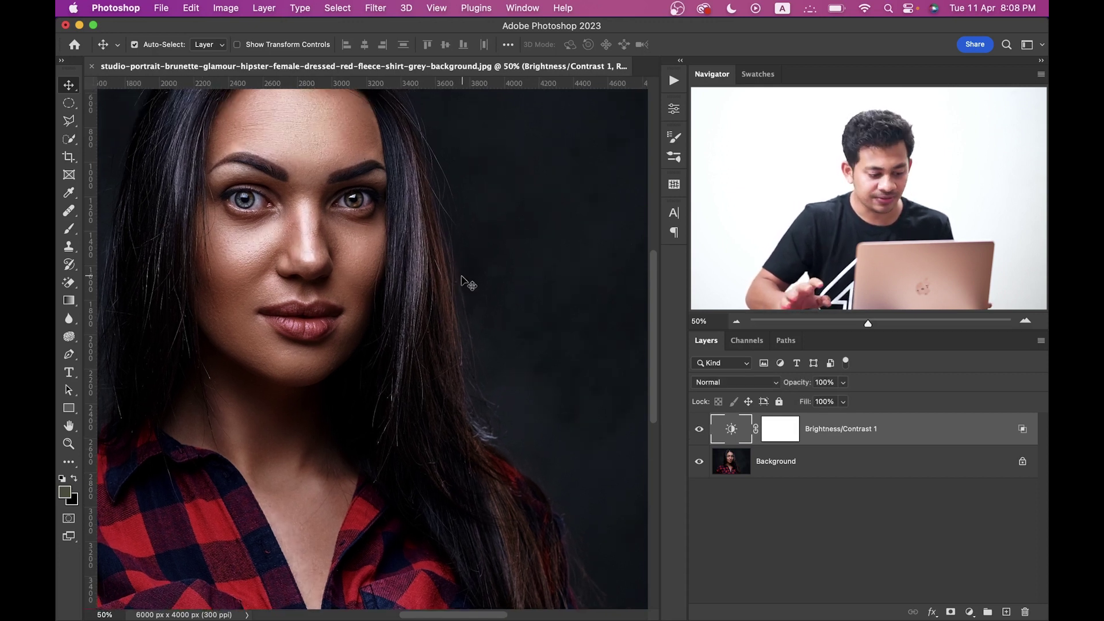
- Invert the Brightness/Contrast 1 layer mask to black, hiding the brightening
{"action": "left_click", "coordinate": [783, 430]}
{"action": "key", "text": "super"}
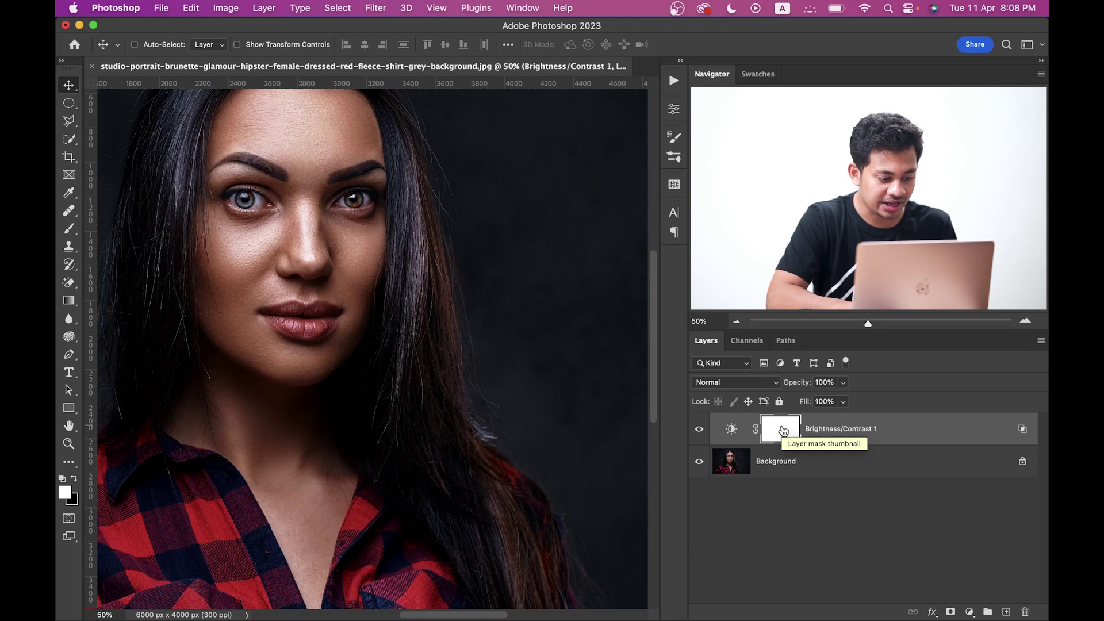
{"action": "key", "text": "super+i"}
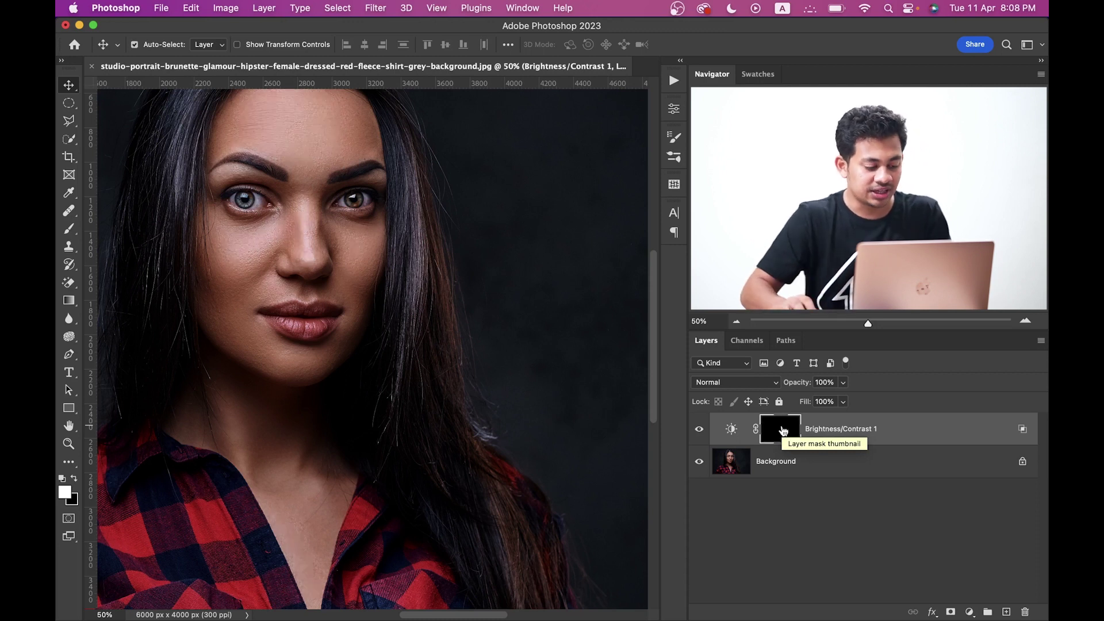
- Paint white on the mask over the forehead, nose and cheeks to reveal the brightening
{"action": "key", "text": "b"}
{"action": "mouse_move", "coordinate": [365, 238]}
{"action": "left_mouse_down"}
{"action": "mouse_move", "coordinate": [373, 305]}
{"action": "mouse_move", "coordinate": [358, 315]}
{"action": "mouse_move", "coordinate": [372, 308]}
{"action": "mouse_move", "coordinate": [368, 285]}
{"action": "mouse_move", "coordinate": [403, 262]}
{"action": "left_mouse_up"}
{"action": "left_click", "coordinate": [347, 167]}
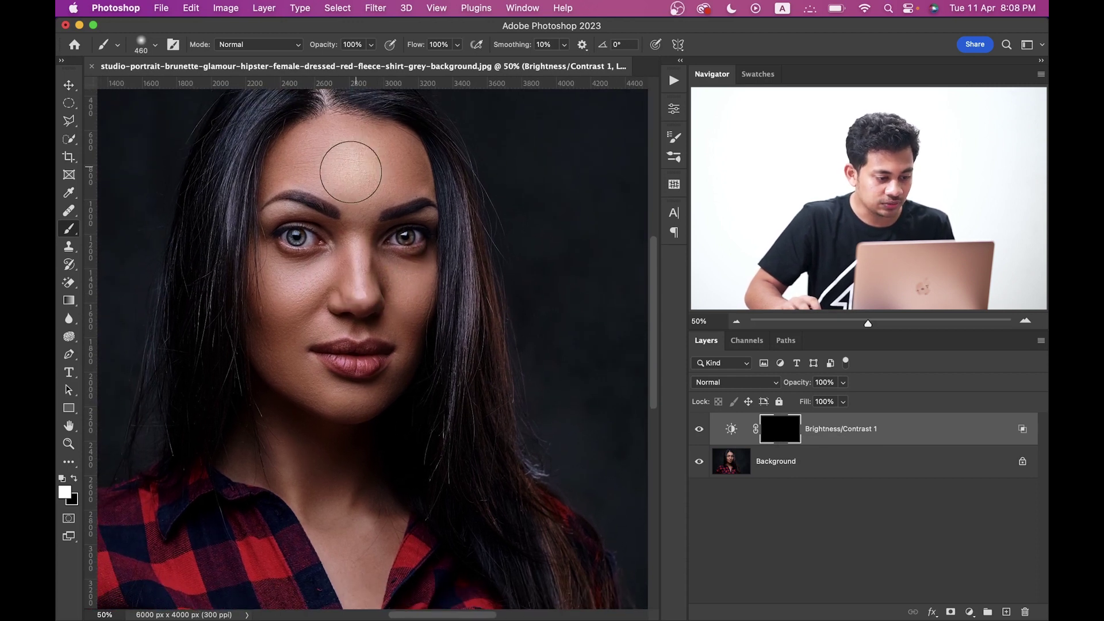
{"action": "mouse_move", "coordinate": [345, 167]}
{"action": "left_mouse_down"}
{"action": "mouse_move", "coordinate": [320, 166]}
{"action": "mouse_move", "coordinate": [350, 167]}
{"action": "mouse_move", "coordinate": [360, 193]}
{"action": "mouse_move", "coordinate": [375, 183]}
{"action": "mouse_move", "coordinate": [378, 162]}
{"action": "mouse_move", "coordinate": [303, 159]}
{"action": "mouse_move", "coordinate": [317, 214]}
{"action": "mouse_move", "coordinate": [286, 244]}
{"action": "left_mouse_up"}
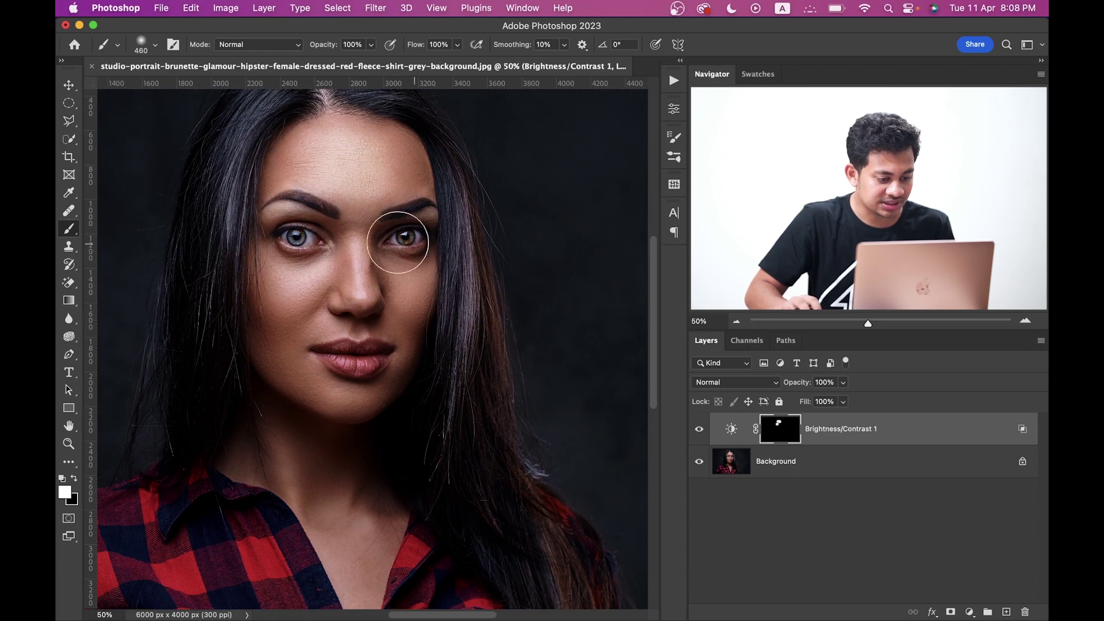
{"action": "mouse_move", "coordinate": [398, 246]}
{"action": "left_mouse_down"}
{"action": "mouse_move", "coordinate": [357, 291]}
{"action": "mouse_move", "coordinate": [297, 299]}
{"action": "mouse_move", "coordinate": [332, 228]}
{"action": "left_mouse_up"}
{"action": "mouse_move", "coordinate": [353, 281]}
{"action": "left_mouse_down"}
{"action": "mouse_move", "coordinate": [340, 281]}
{"action": "mouse_move", "coordinate": [359, 322]}
{"action": "mouse_move", "coordinate": [326, 246]}
{"action": "mouse_move", "coordinate": [287, 224]}
{"action": "left_mouse_up"}
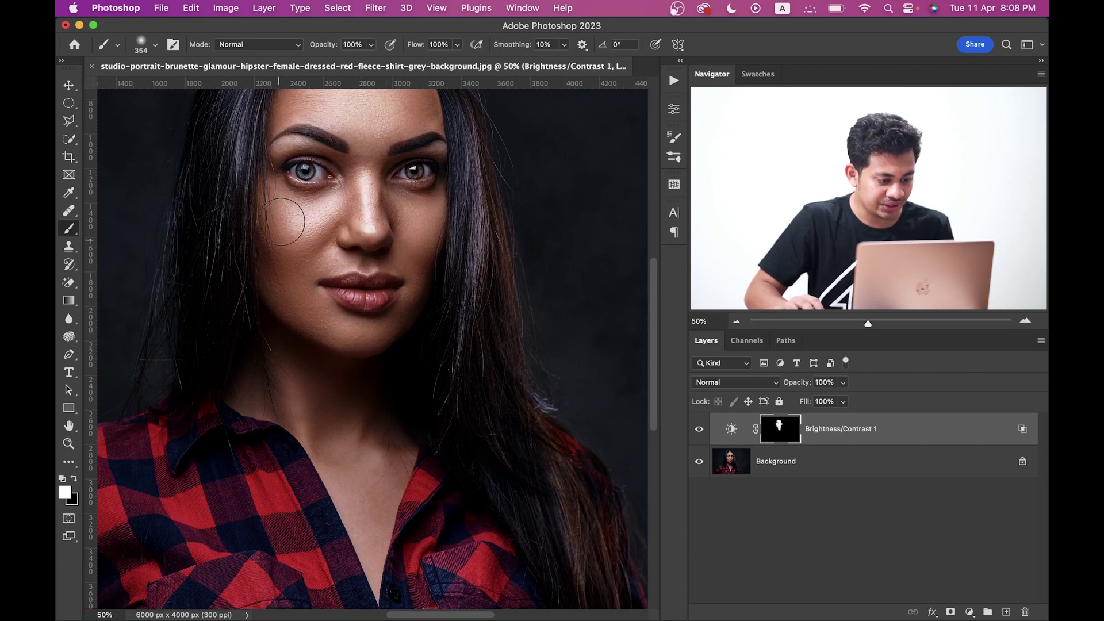
{"action": "left_click_drag", "start_coordinate": [381, 224], "coordinate": [371, 302]}
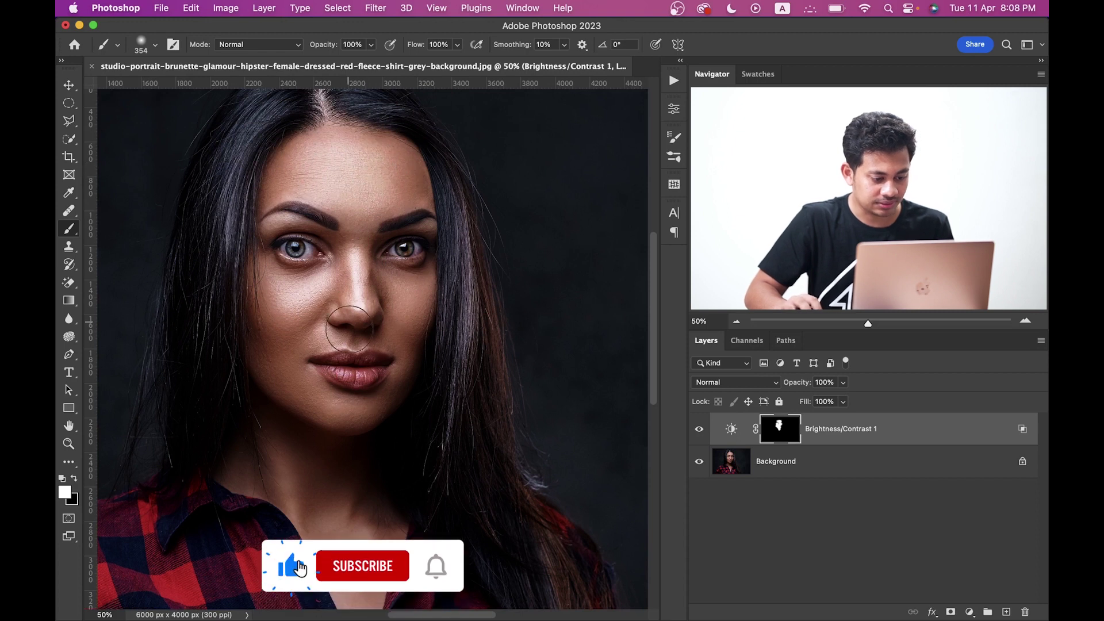
- Compare the face with and without brightening, then lower the layer's opacity to 90%
{"action": "left_click", "coordinate": [697, 431]}
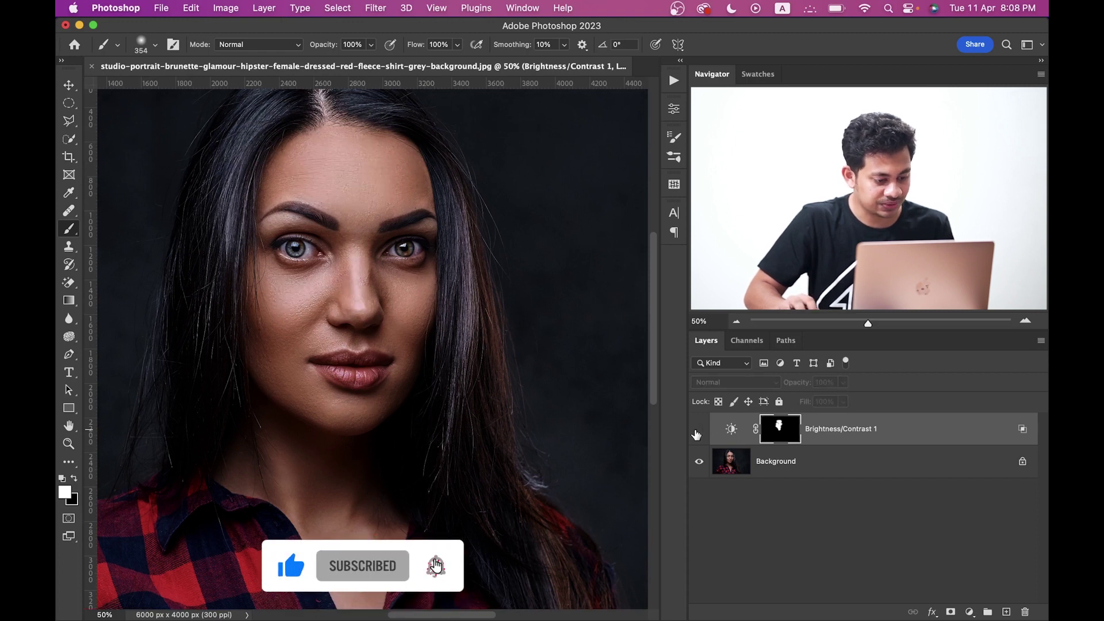
{"action": "left_click", "coordinate": [697, 432]}
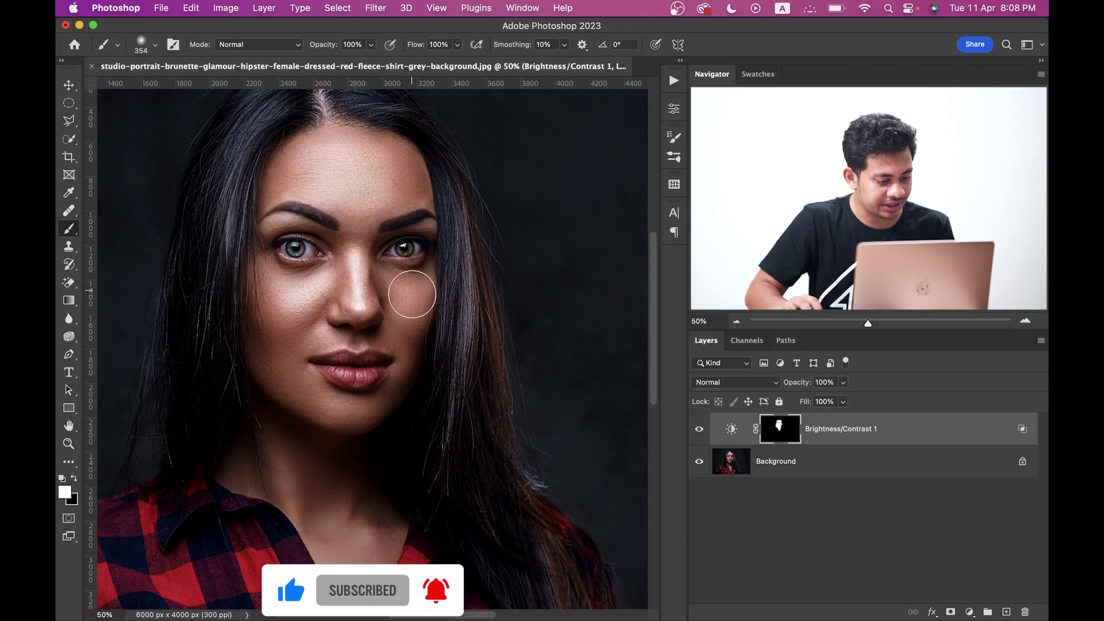
{"action": "left_click", "coordinate": [698, 429]}
{"action": "left_click", "coordinate": [698, 429]}
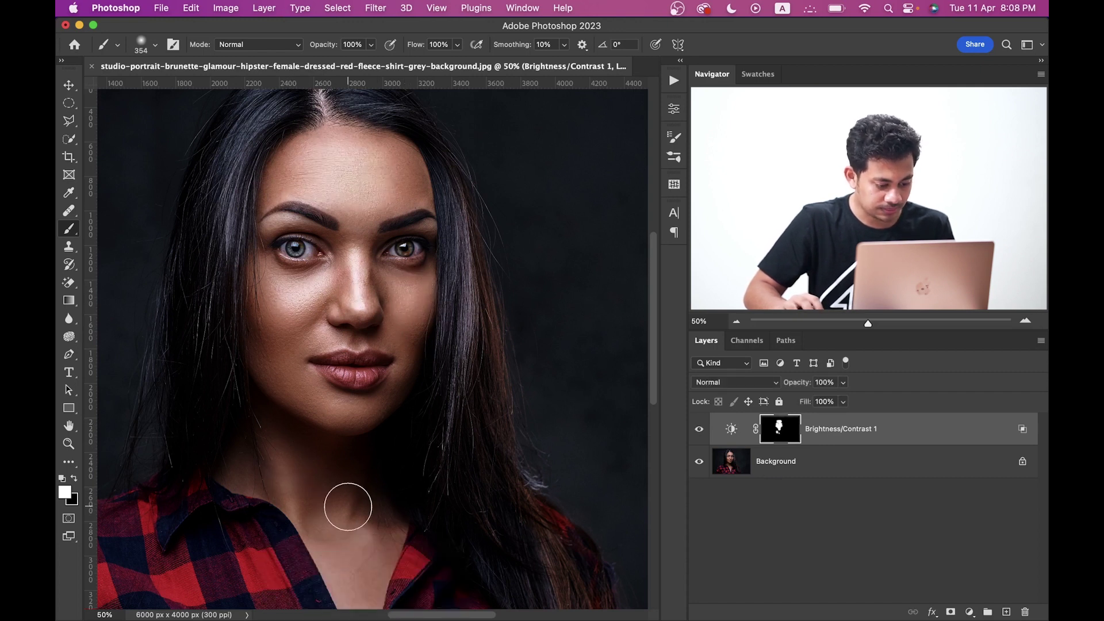
{"action": "left_click", "coordinate": [707, 436]}
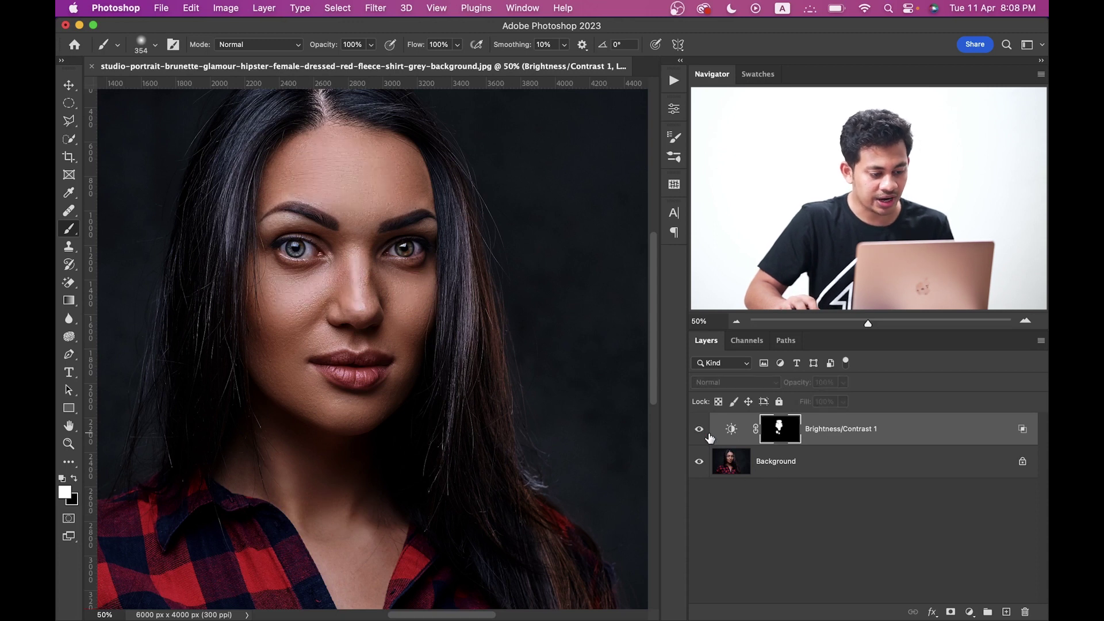
{"action": "left_click", "coordinate": [708, 437]}
{"action": "mouse_move", "coordinate": [806, 387]}
{"action": "left_mouse_down"}
{"action": "mouse_move", "coordinate": [794, 387]}
{"action": "mouse_move", "coordinate": [822, 386]}
{"action": "mouse_move", "coordinate": [740, 383]}
{"action": "mouse_move", "coordinate": [922, 393]}
{"action": "mouse_move", "coordinate": [800, 387]}
{"action": "left_mouse_up"}
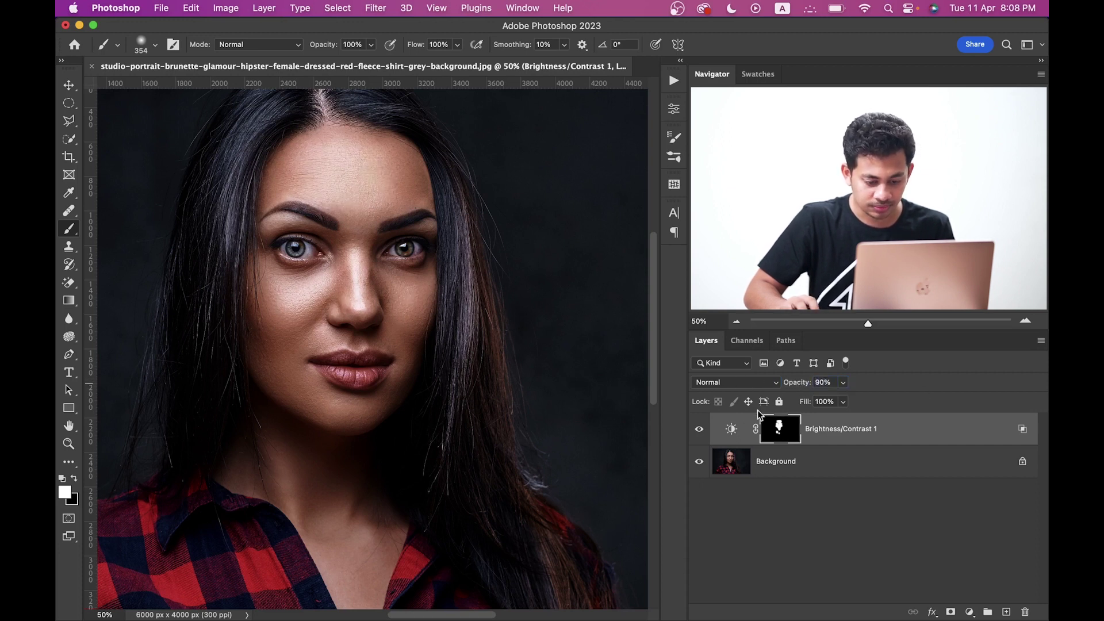
- Readjust Brightness/Contrast 1's brightness to around 52
{"action": "double_click", "coordinate": [731, 430]}
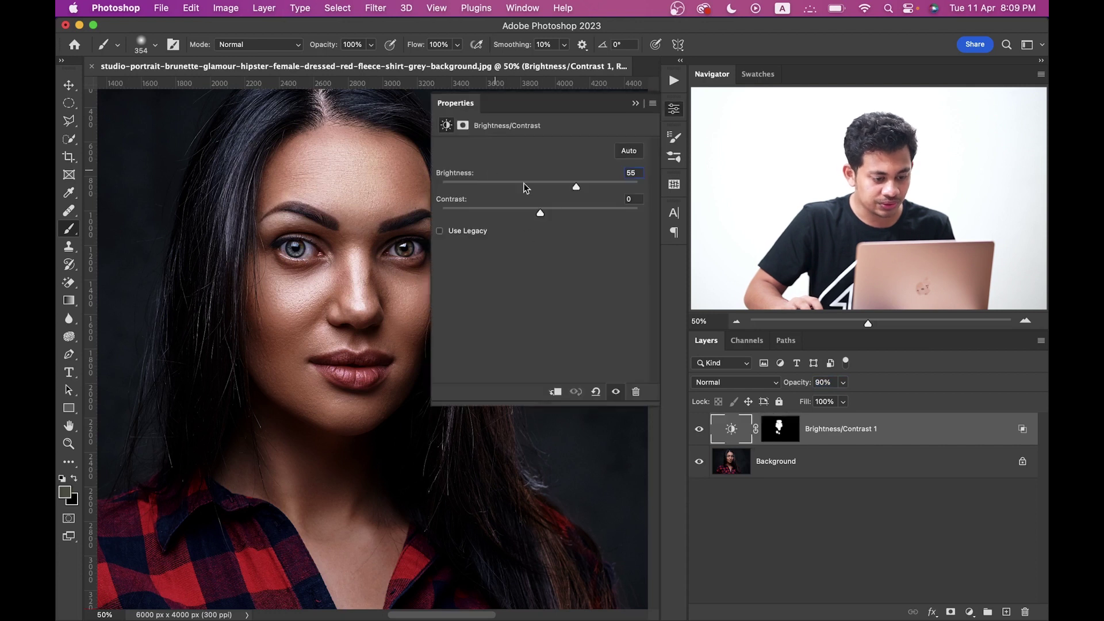
{"action": "left_click_drag", "start_coordinate": [510, 182], "coordinate": [556, 198]}
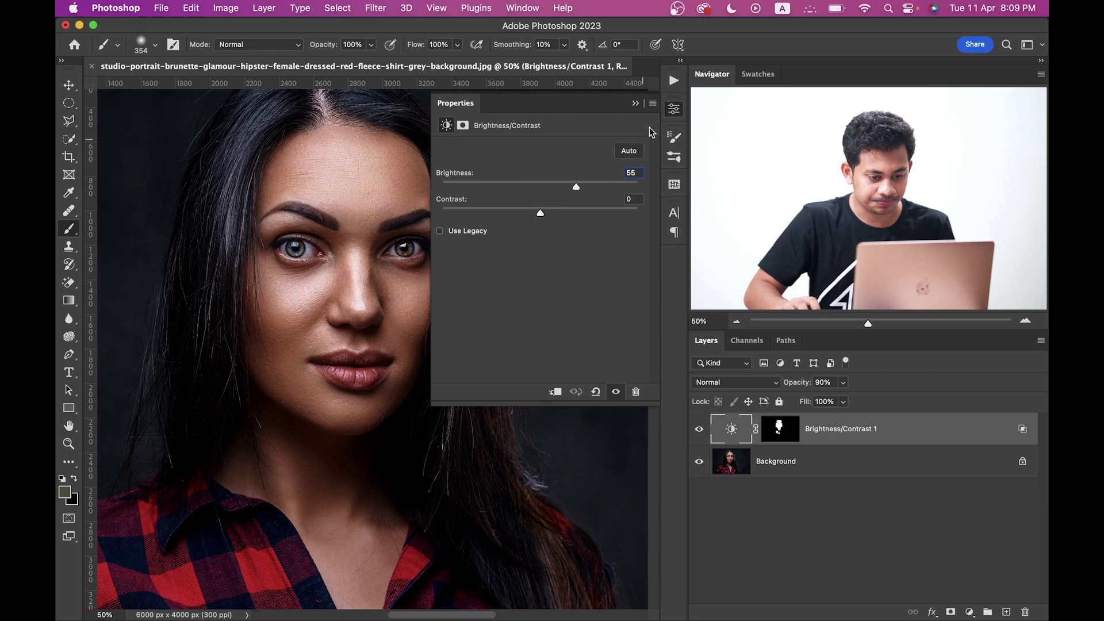
{"action": "left_click", "coordinate": [674, 109]}
{"action": "double_click", "coordinate": [727, 431]}
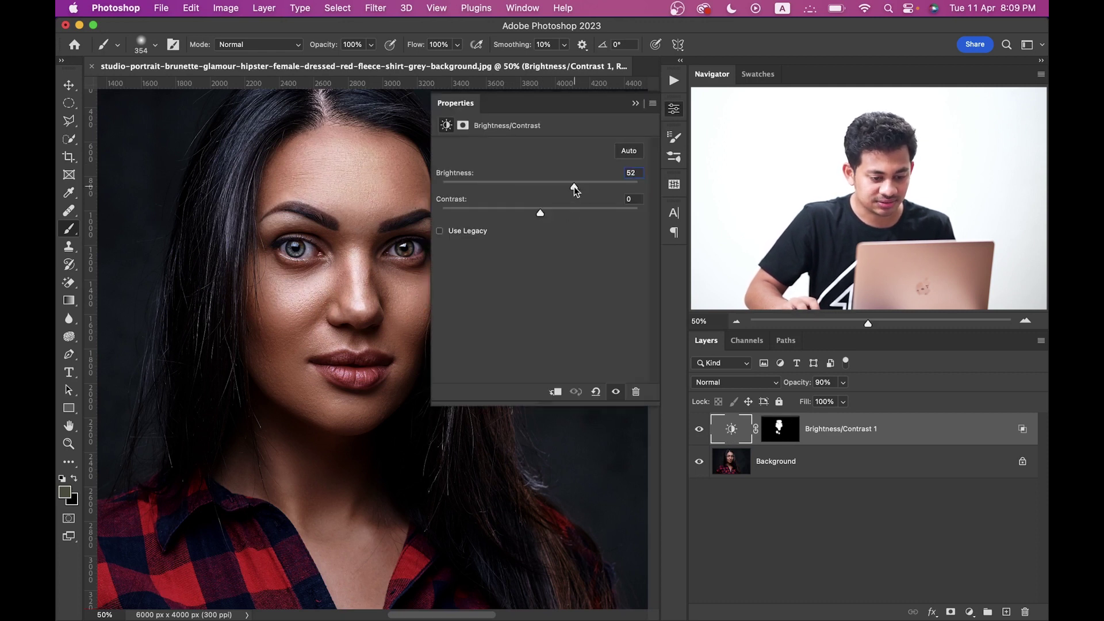
{"action": "left_click", "coordinate": [674, 108]}
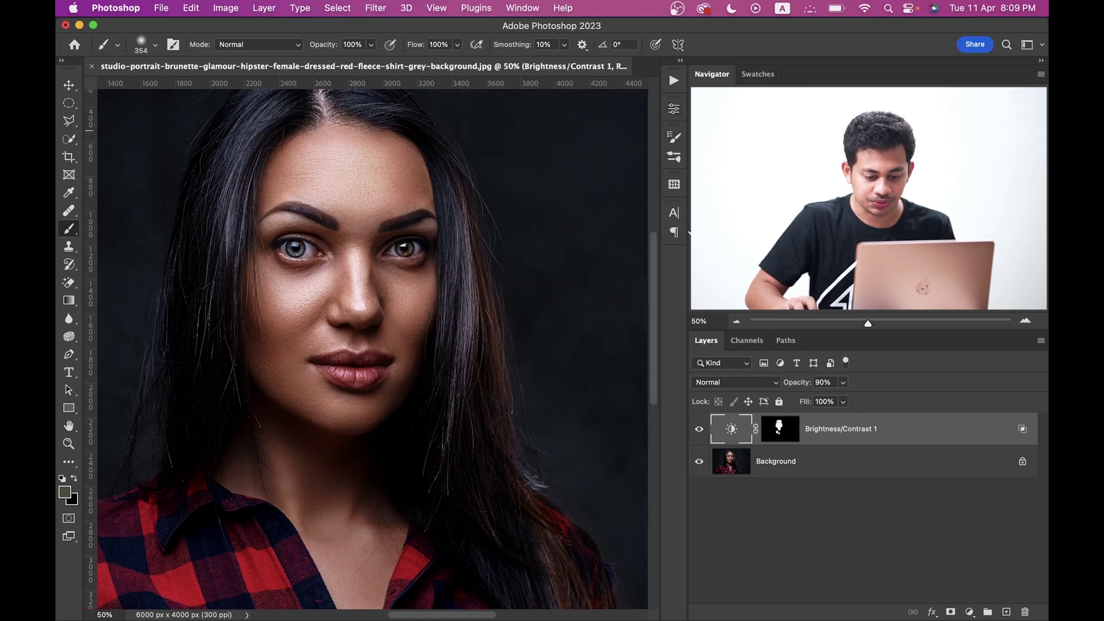
- Lower the brightening layer's opacity to 80% and compare it on and off
{"action": "left_click_drag", "start_coordinate": [786, 388], "coordinate": [786, 388]}
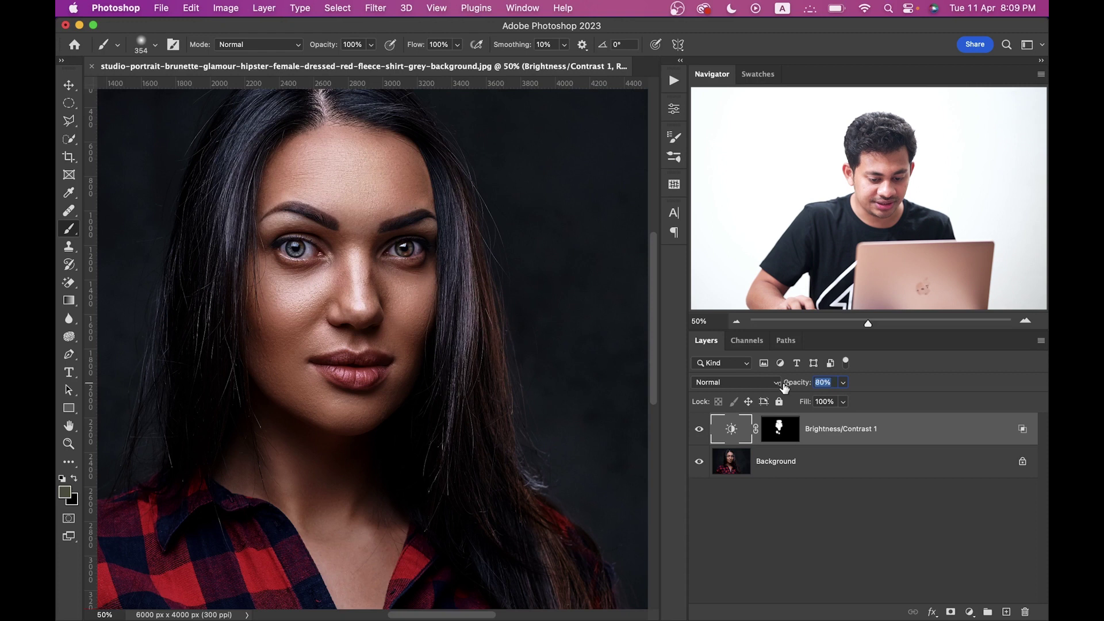
{"action": "left_click", "coordinate": [697, 436]}
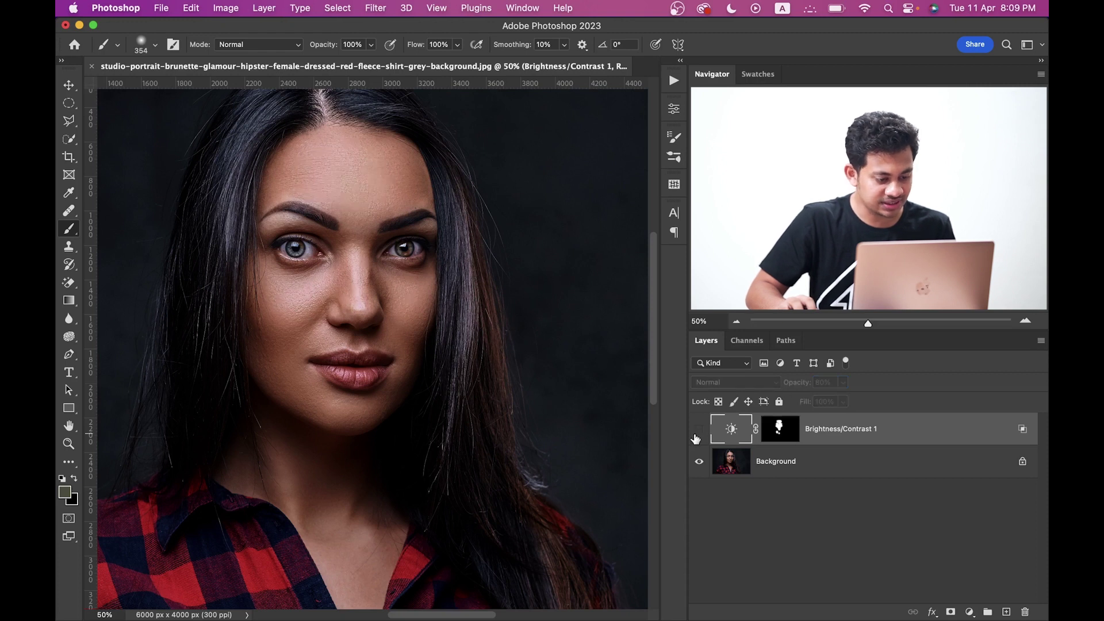
{"action": "left_click", "coordinate": [696, 437]}
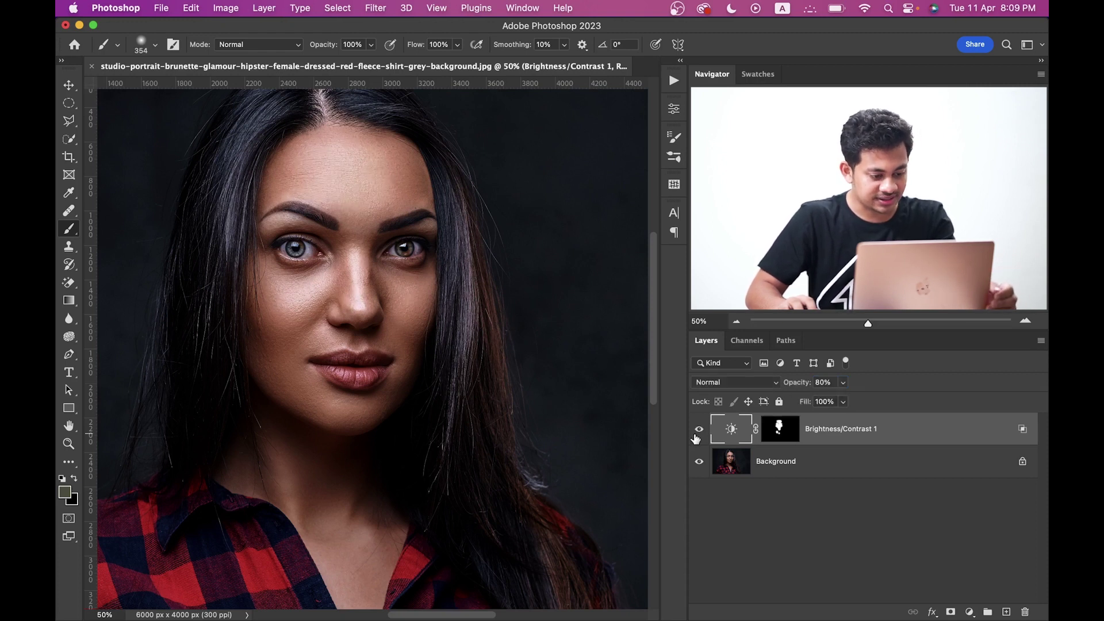
{"action": "left_click", "coordinate": [696, 437]}
{"action": "left_click", "coordinate": [696, 437]}
{"action": "left_click_drag", "start_coordinate": [493, 280], "coordinate": [493, 318]}
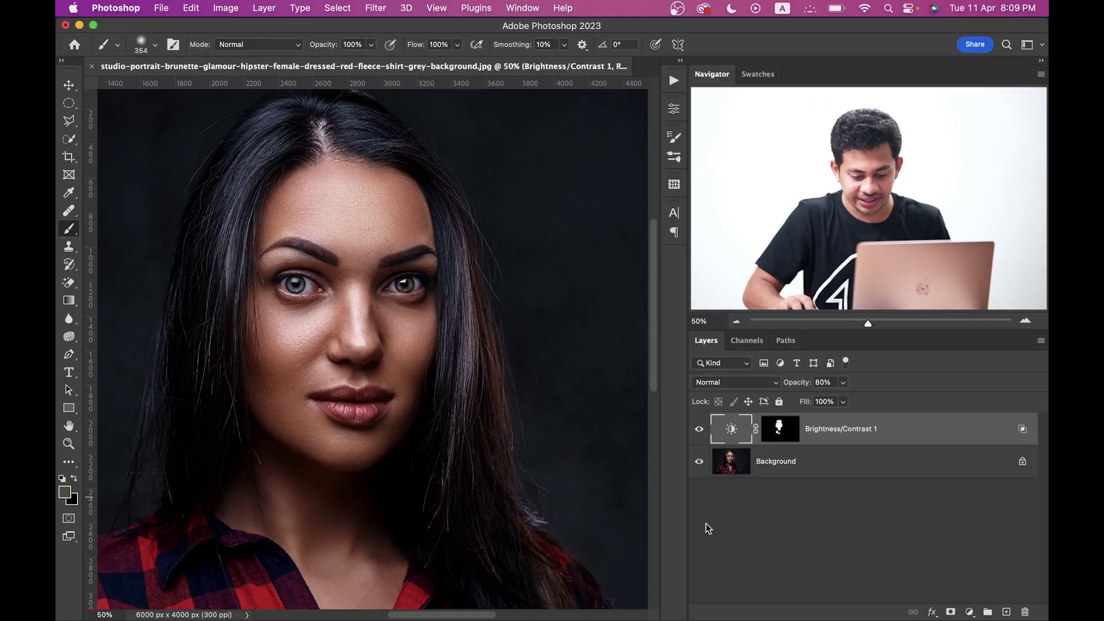
- Add a Brightness/Contrast 2 adjustment layer with Brightness set to -51
{"action": "left_click", "coordinate": [970, 612]}
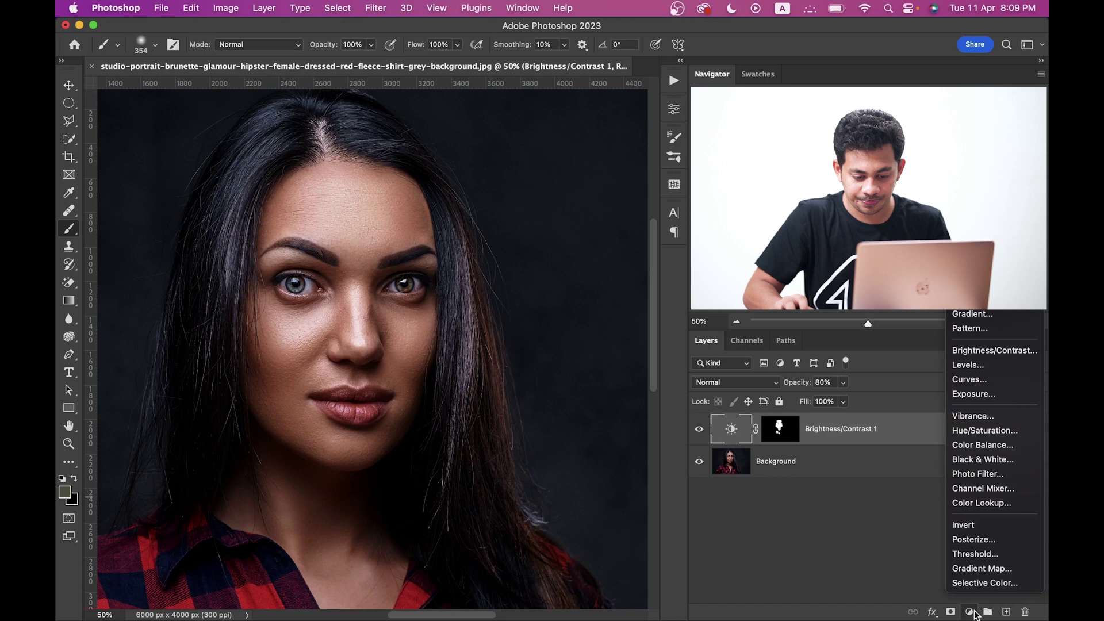
{"action": "left_click", "coordinate": [1007, 355]}
{"action": "left_click_drag", "start_coordinate": [528, 188], "coordinate": [507, 188]}
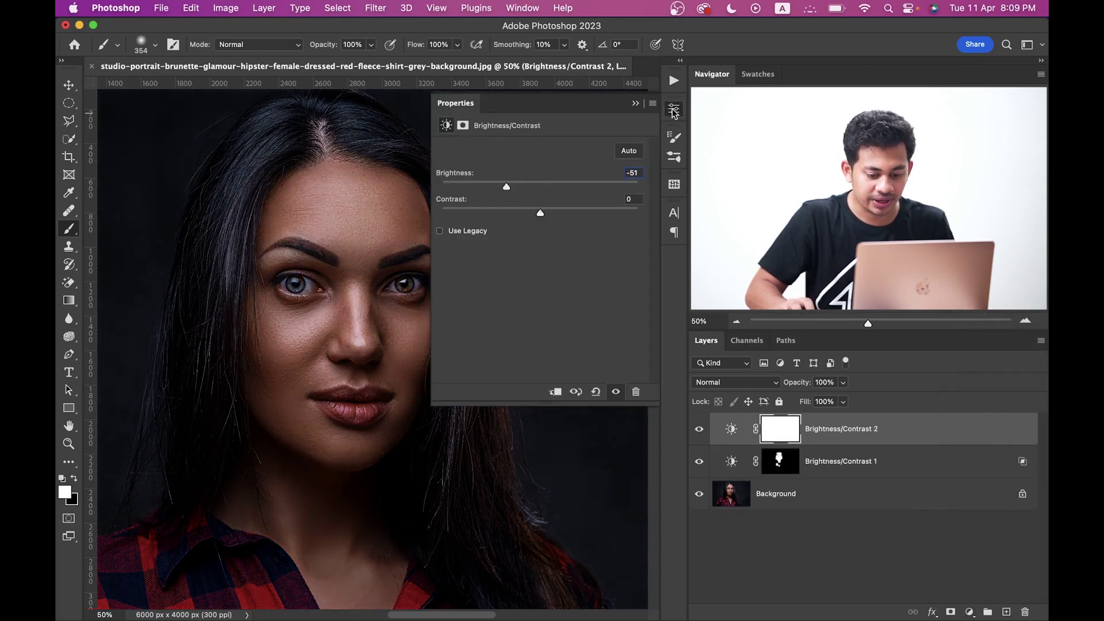
{"action": "left_click", "coordinate": [977, 443]}
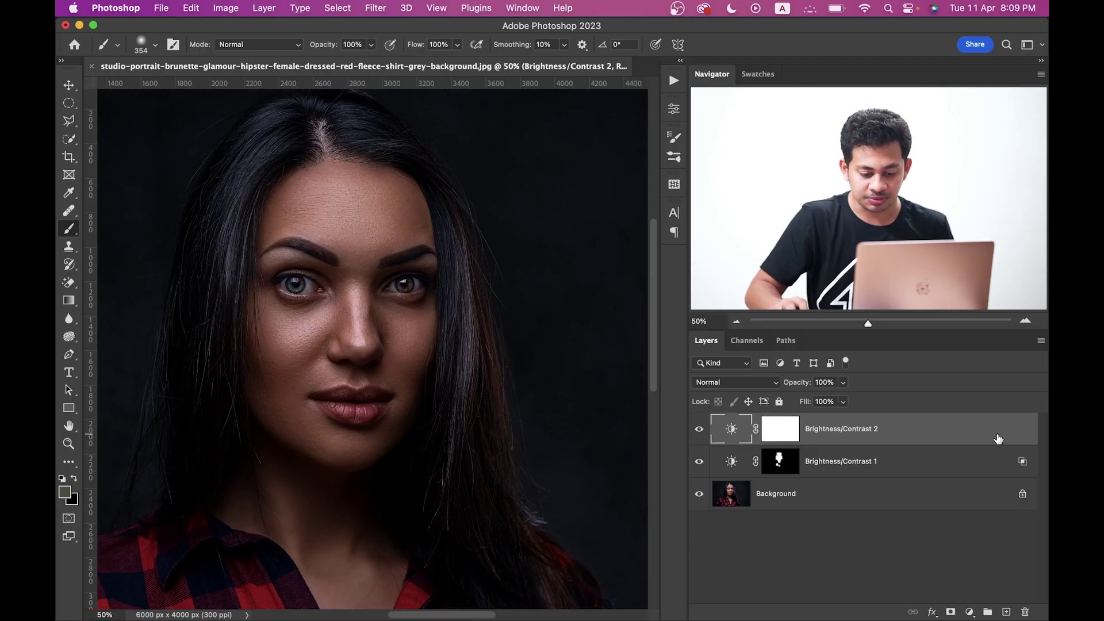
- In Brightness/Contrast 2's Blend If, split the Underlying Layer white slider to 13/81
{"action": "double_click", "coordinate": [1007, 438]}
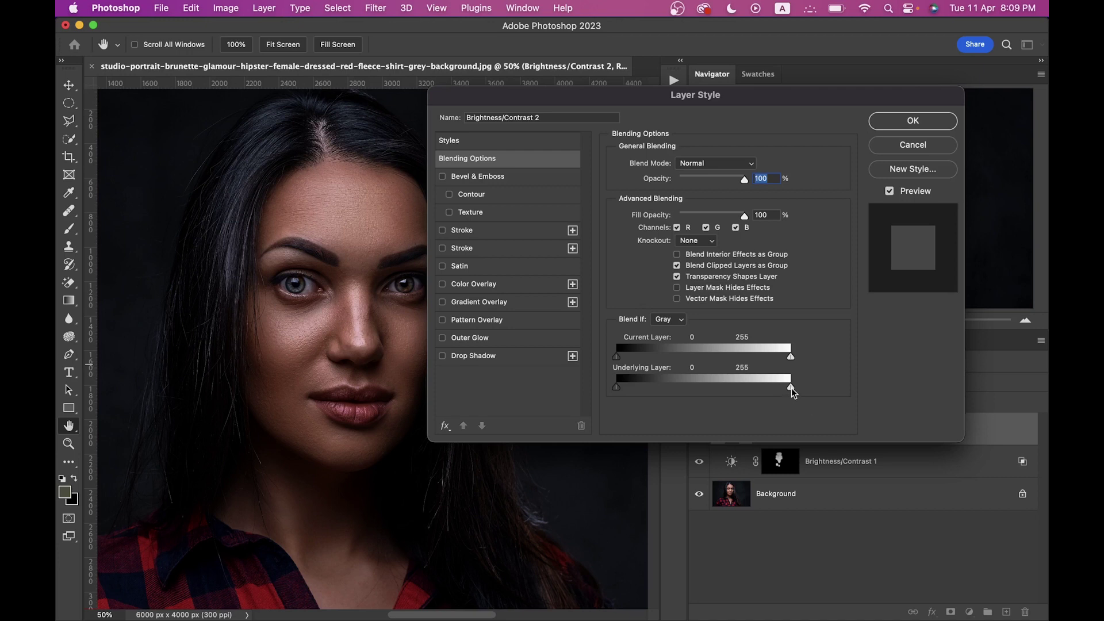
{"action": "left_click_drag", "start_coordinate": [783, 393], "coordinate": [711, 392]}
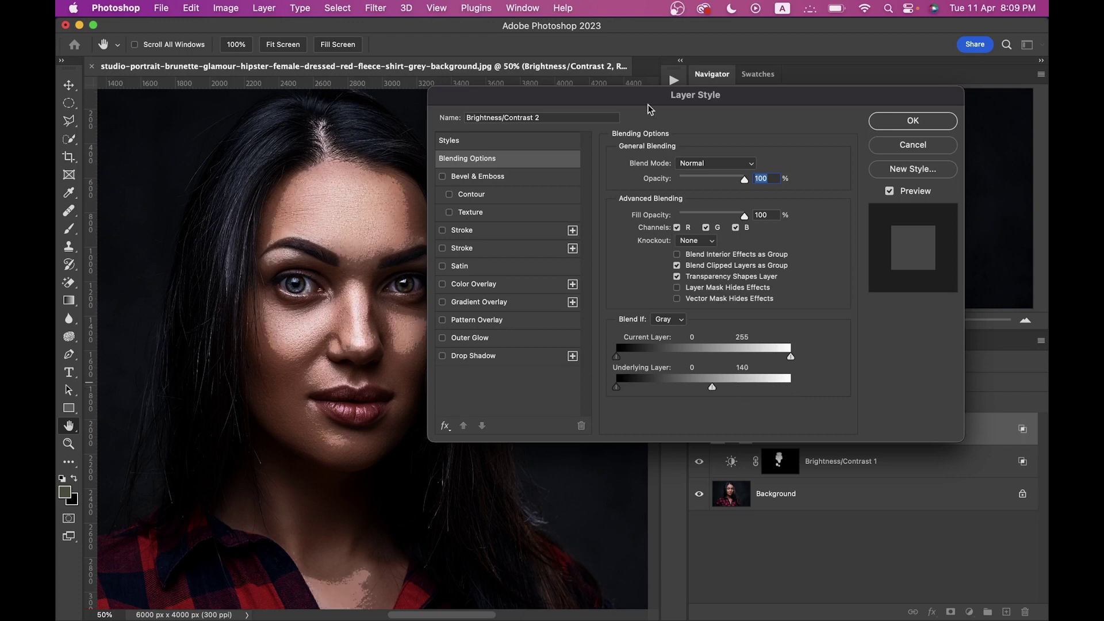
{"action": "left_click_drag", "start_coordinate": [633, 108], "coordinate": [692, 109]}
{"action": "left_click_drag", "start_coordinate": [764, 388], "coordinate": [751, 386]}
{"action": "key", "text": "alt"}
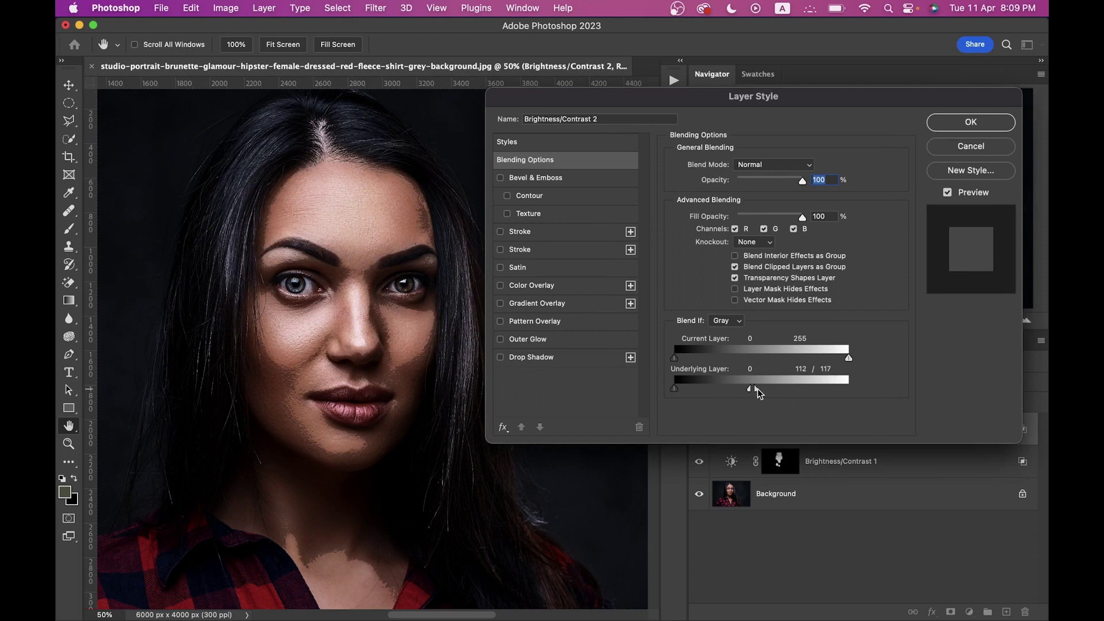
{"action": "left_click_drag", "start_coordinate": [757, 389], "coordinate": [725, 389]}
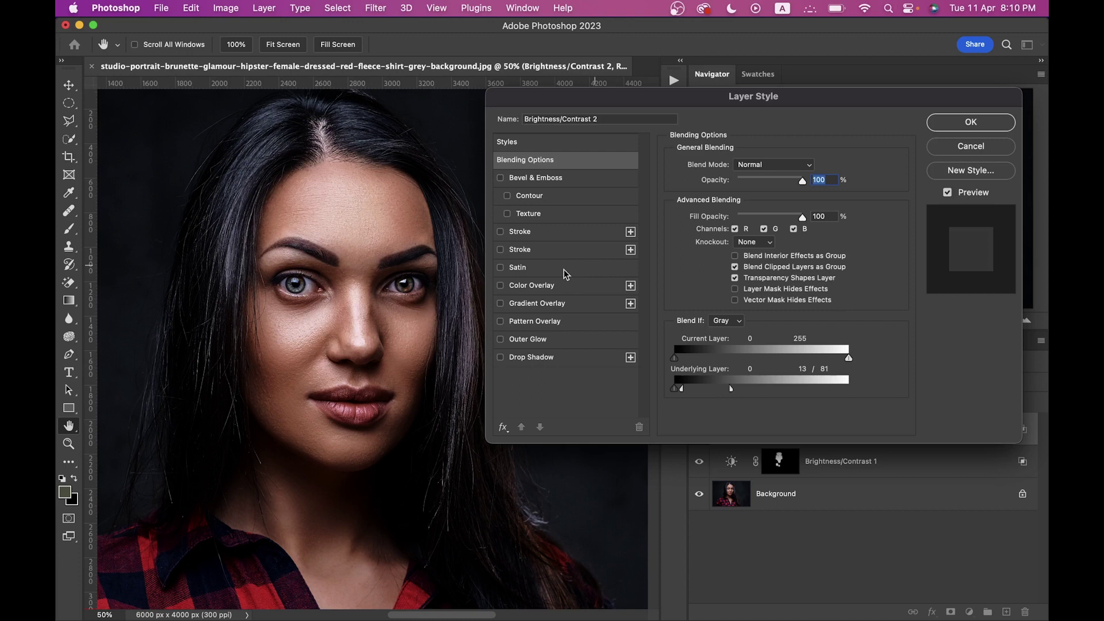
- Apply the blending settings, compare the darkening, and set Brightness/Contrast 2 opacity to 42%
{"action": "left_click", "coordinate": [970, 122]}
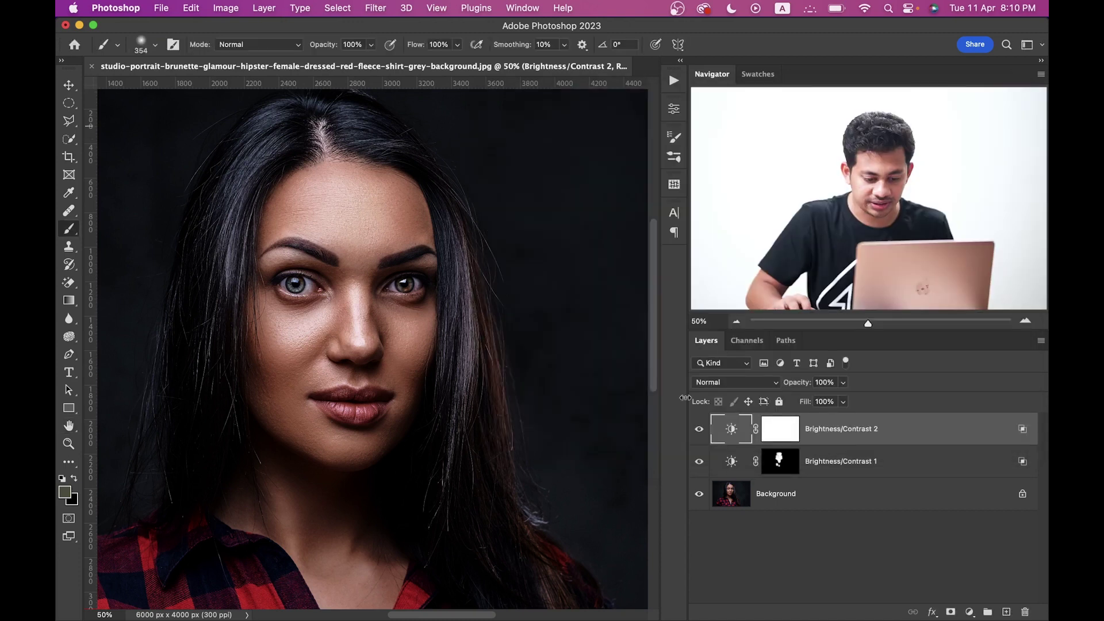
{"action": "left_click", "coordinate": [700, 430]}
{"action": "left_click", "coordinate": [700, 429]}
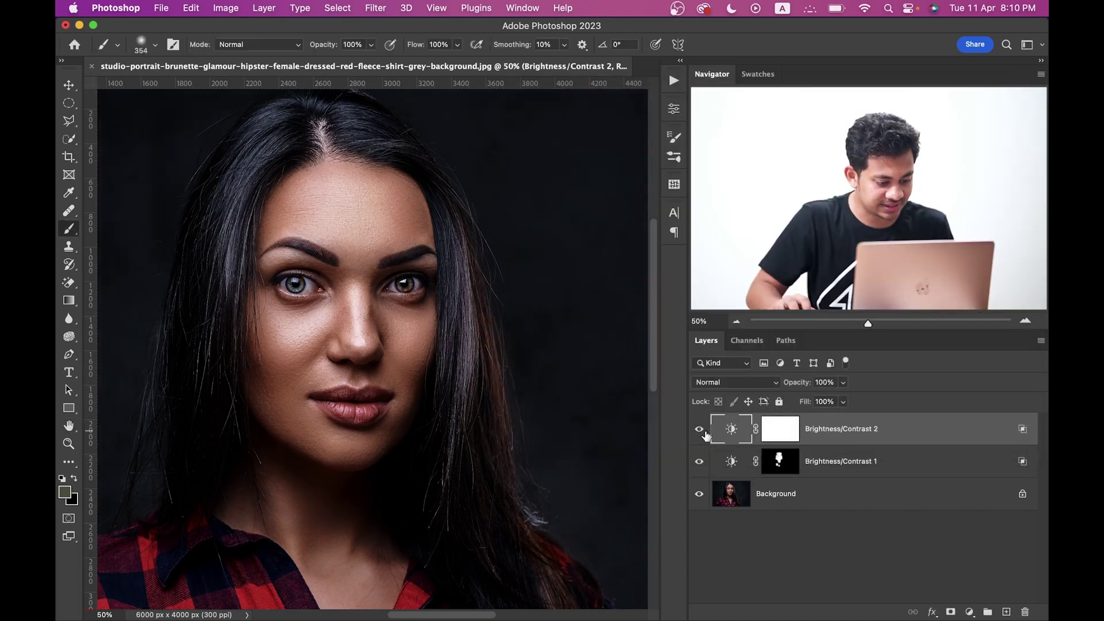
{"action": "left_click_drag", "start_coordinate": [797, 382], "coordinate": [763, 391]}
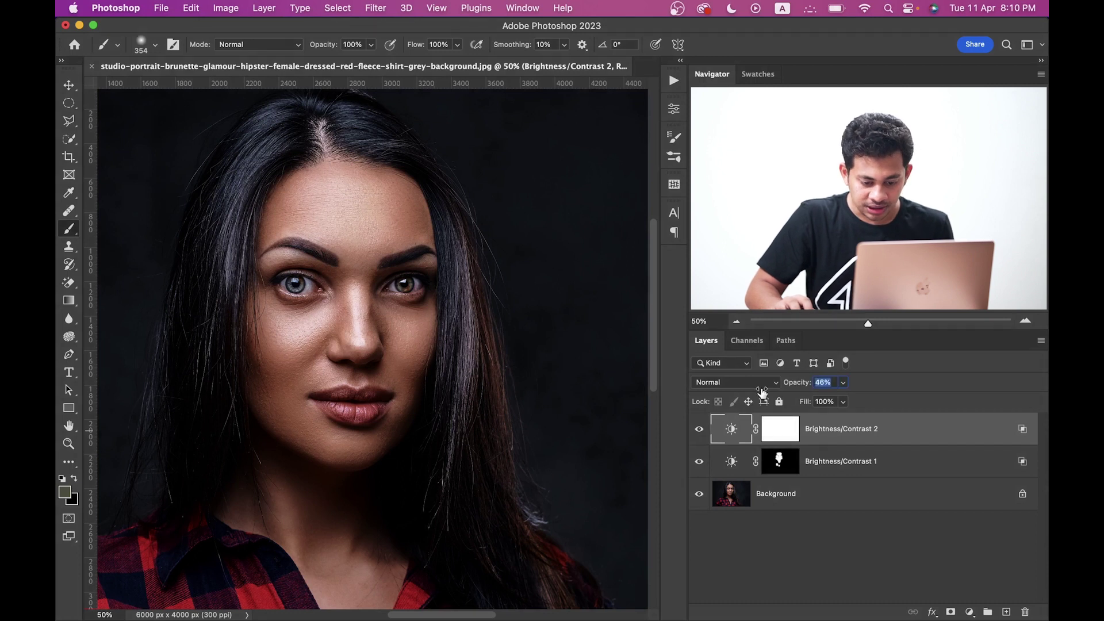
- Invert Brightness/Contrast 2's mask to black and paint darkening back on temple, forehead, jaw and chin
{"action": "left_click", "coordinate": [783, 440]}
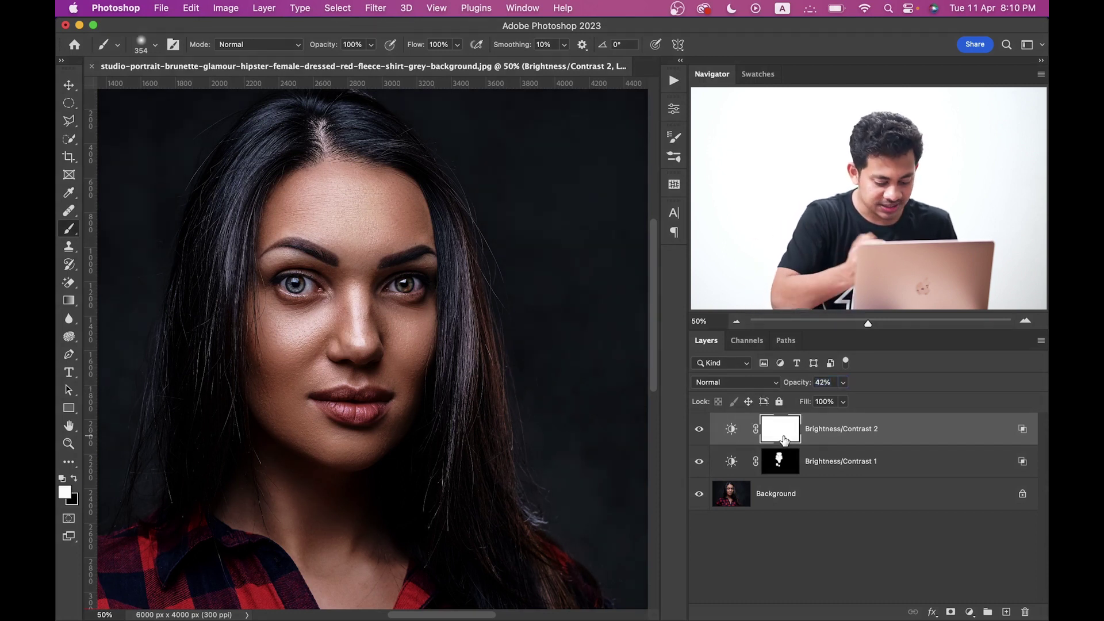
{"action": "key", "text": "super+i"}
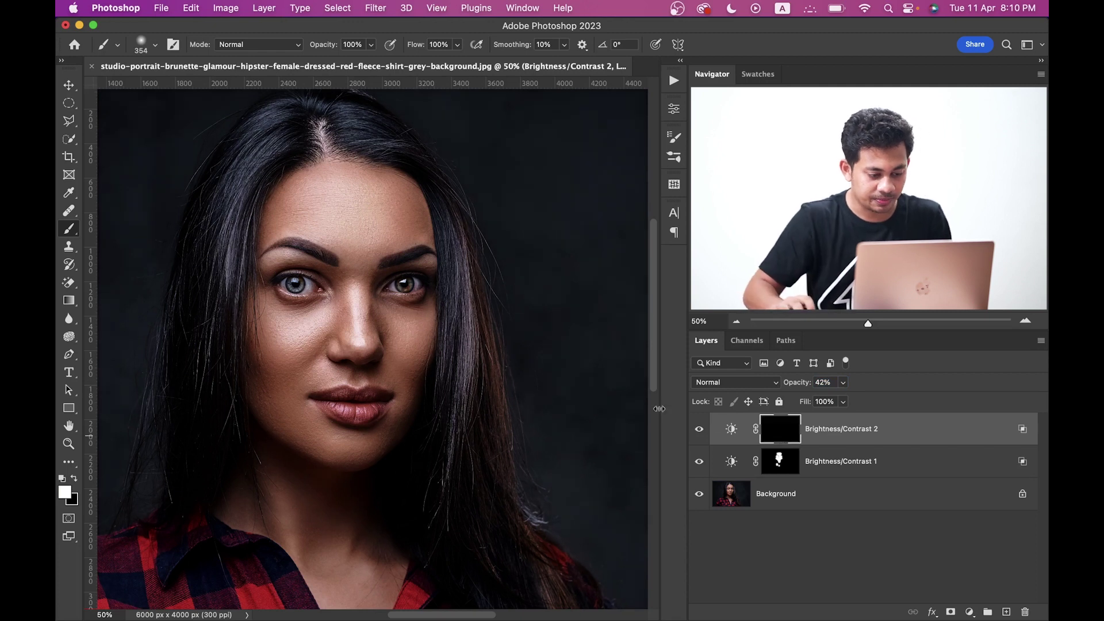
{"action": "left_click", "coordinate": [399, 177]}
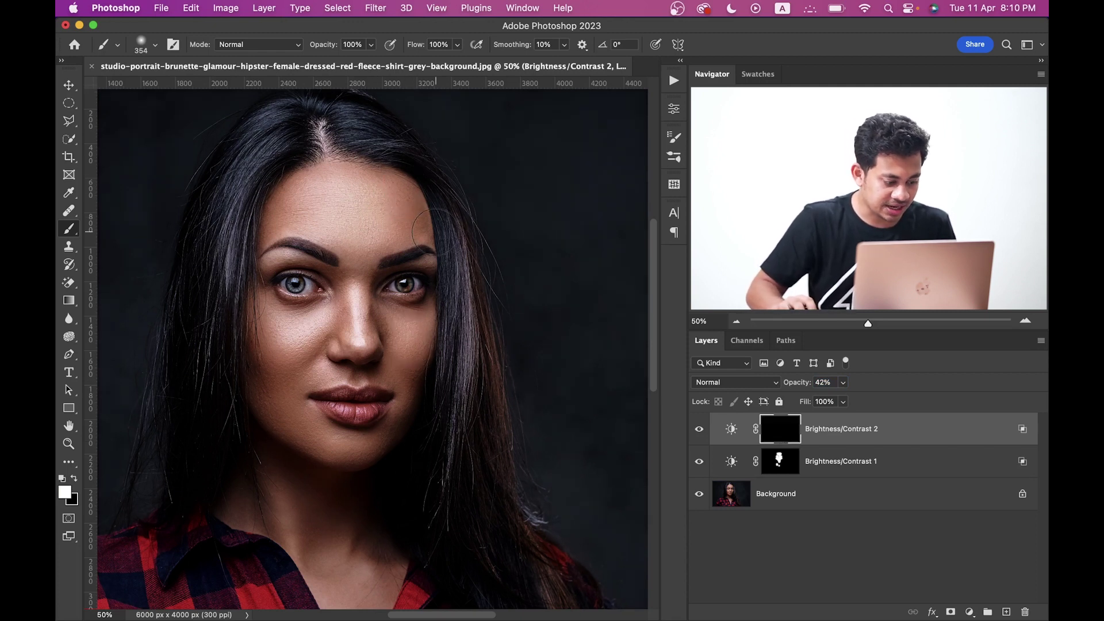
{"action": "left_click_drag", "start_coordinate": [279, 192], "coordinate": [266, 196]}
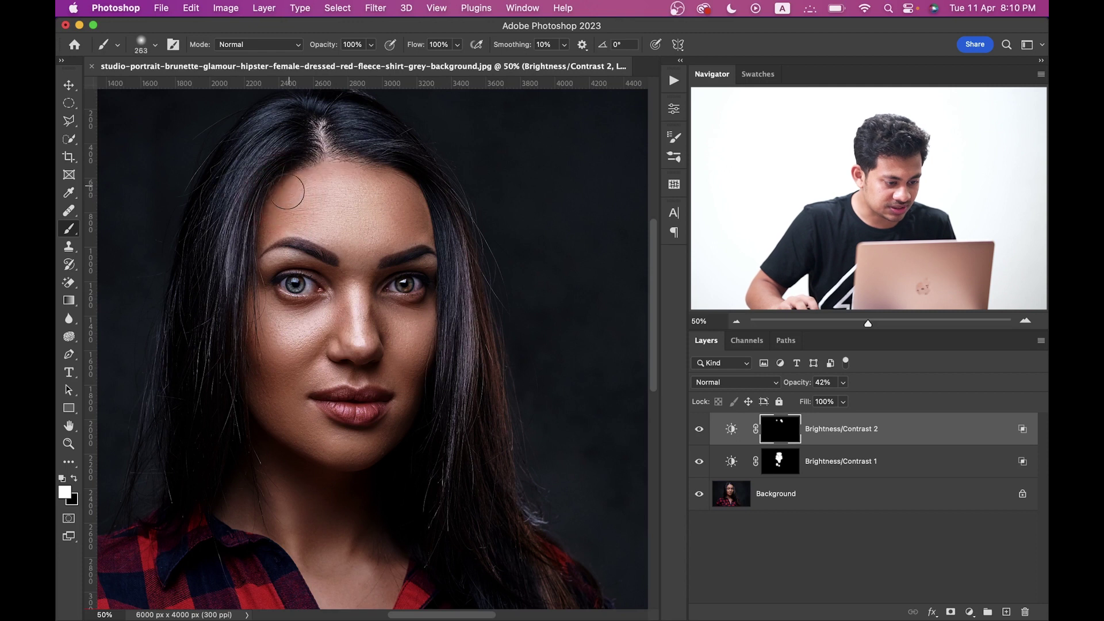
{"action": "left_click", "coordinate": [281, 221]}
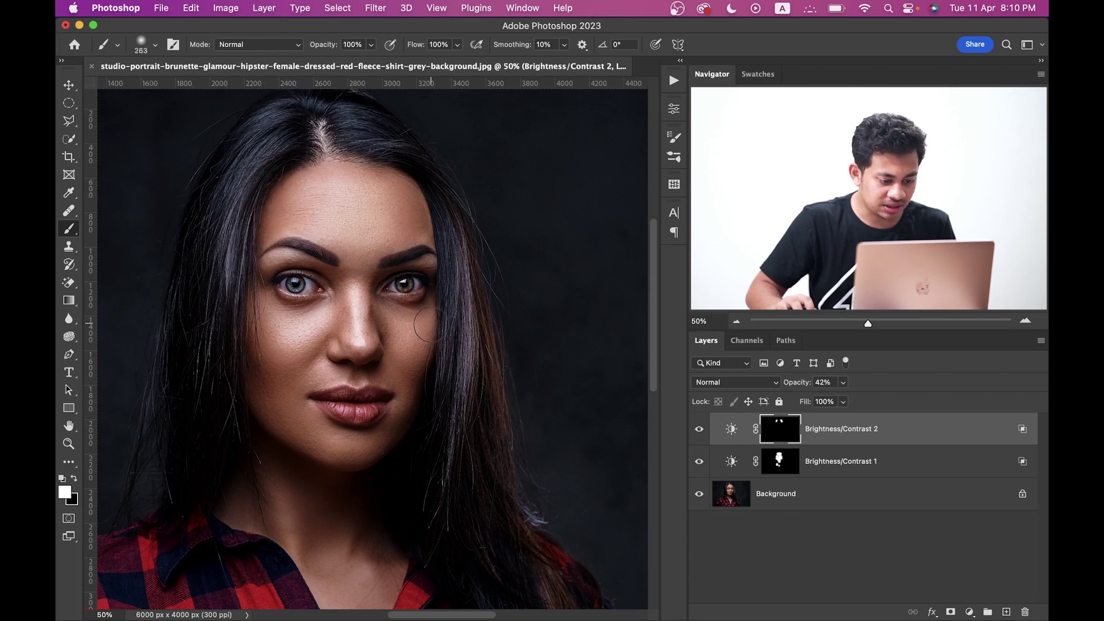
{"action": "mouse_move", "coordinate": [422, 402]}
{"action": "left_mouse_down"}
{"action": "mouse_move", "coordinate": [405, 430]}
{"action": "mouse_move", "coordinate": [377, 451]}
{"action": "left_mouse_up"}
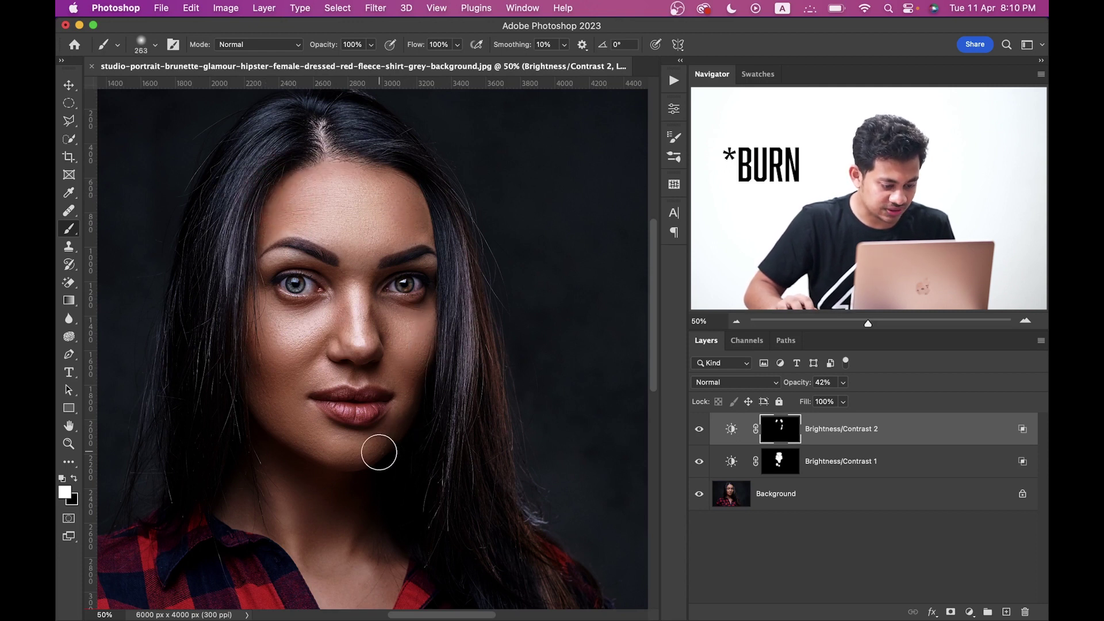
{"action": "mouse_move", "coordinate": [239, 357]}
{"action": "left_mouse_down"}
{"action": "mouse_move", "coordinate": [281, 436]}
{"action": "mouse_move", "coordinate": [323, 465]}
{"action": "mouse_move", "coordinate": [367, 466]}
{"action": "left_mouse_up"}
{"action": "key", "text": "bracketleft"}
{"action": "key", "text": "bracketleft"}
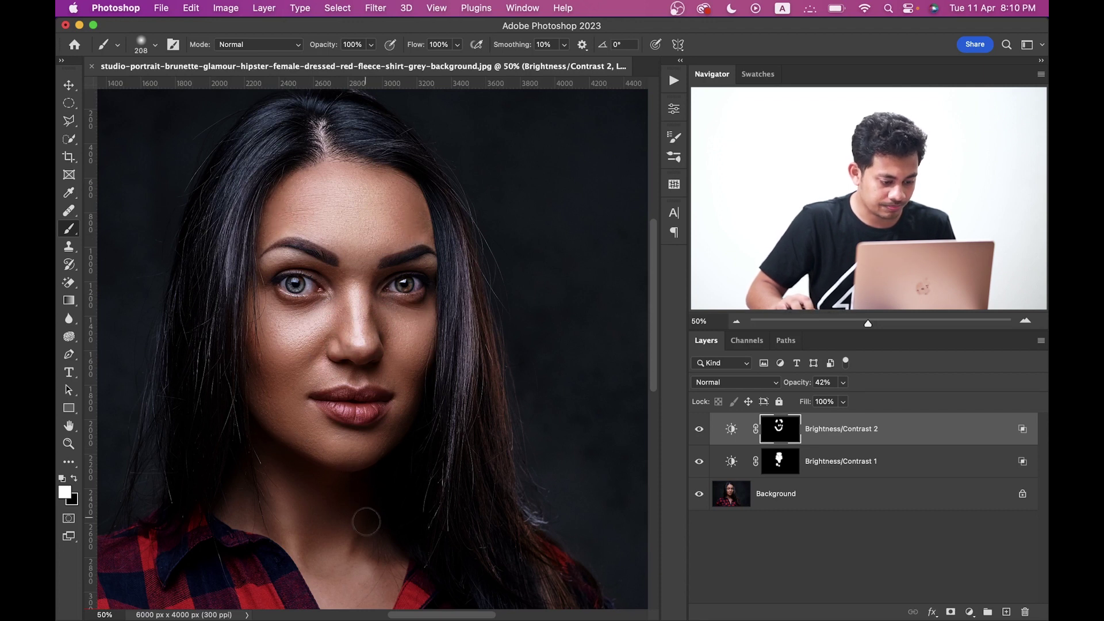
- Compare the darkening on and off and select both Brightness/Contrast layers
{"action": "left_click", "coordinate": [699, 430]}
{"action": "left_click", "coordinate": [699, 430]}
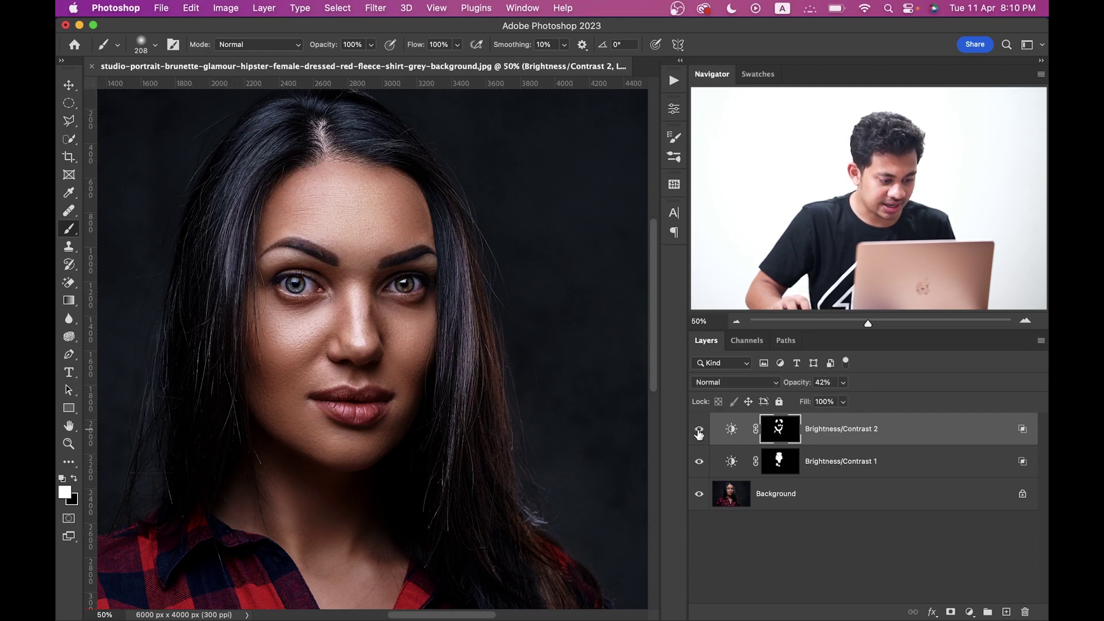
{"action": "left_click", "coordinate": [841, 472], "text": "shift"}
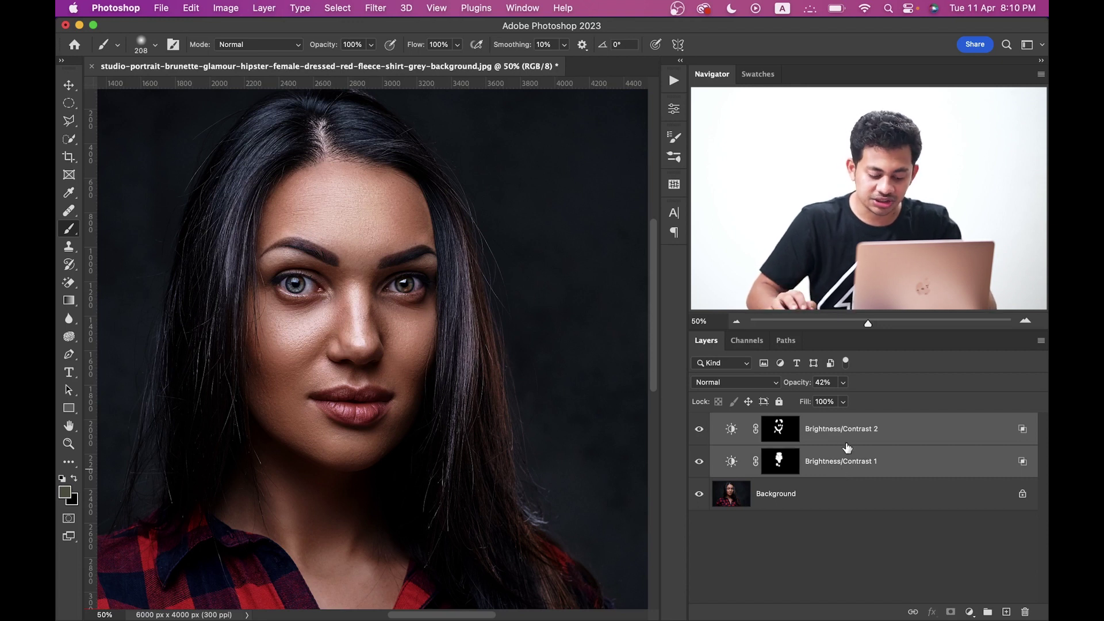
- Group both Brightness/Contrast layers into Group 1 and compare it on and off
{"action": "key", "text": "super+g"}
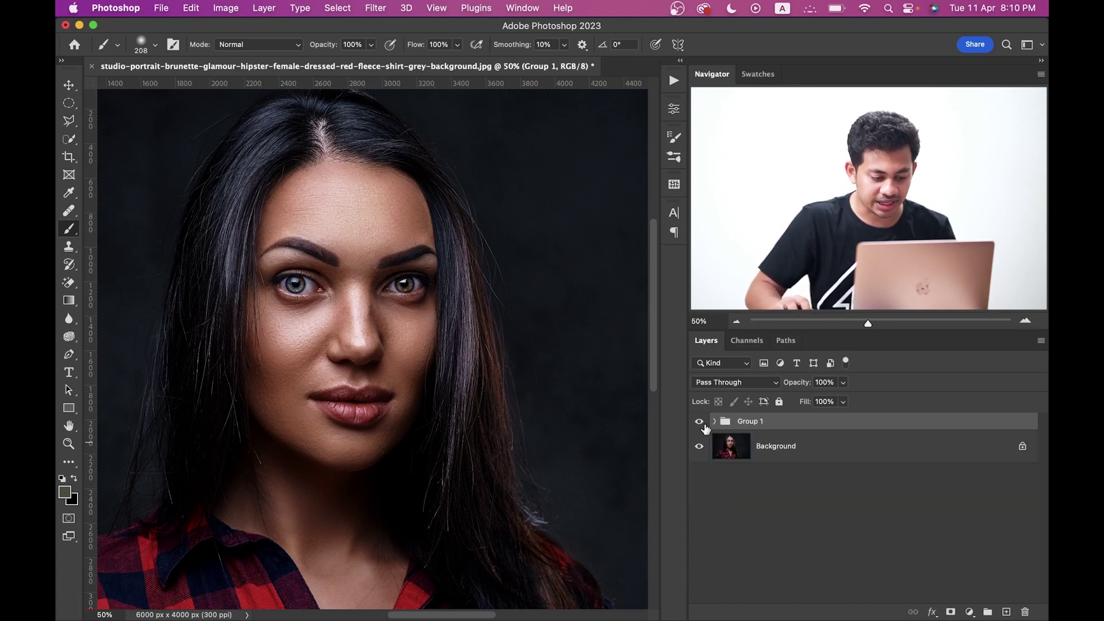
{"action": "left_click", "coordinate": [699, 423]}
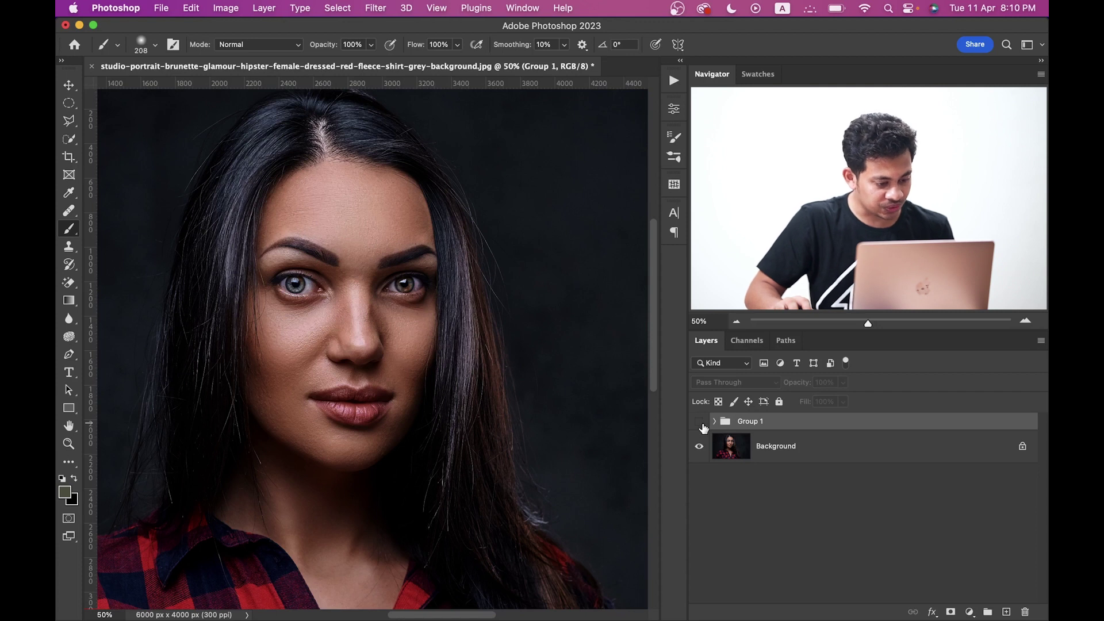
{"action": "left_click", "coordinate": [699, 423]}
{"action": "left_click", "coordinate": [700, 423]}
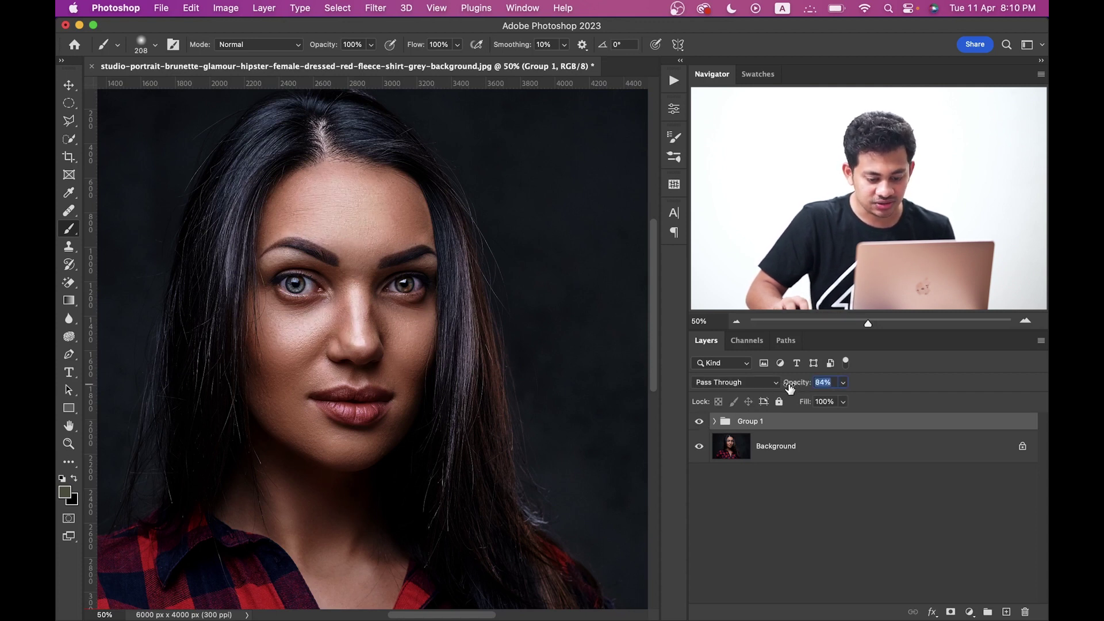
{"action": "left_click", "coordinate": [700, 423]}
{"action": "left_click", "coordinate": [700, 423]}
{"action": "left_click", "coordinate": [700, 423]}
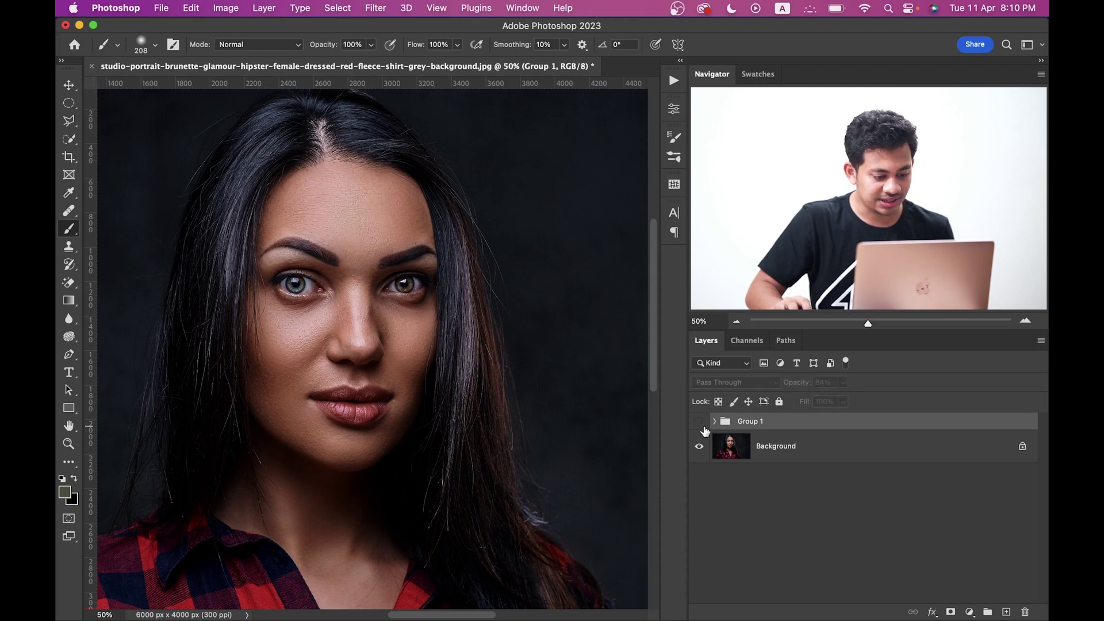
{"action": "left_click", "coordinate": [700, 422]}
- Zoom in on the face and compare Group 1 on and off again
{"action": "key", "text": "super+equal"}
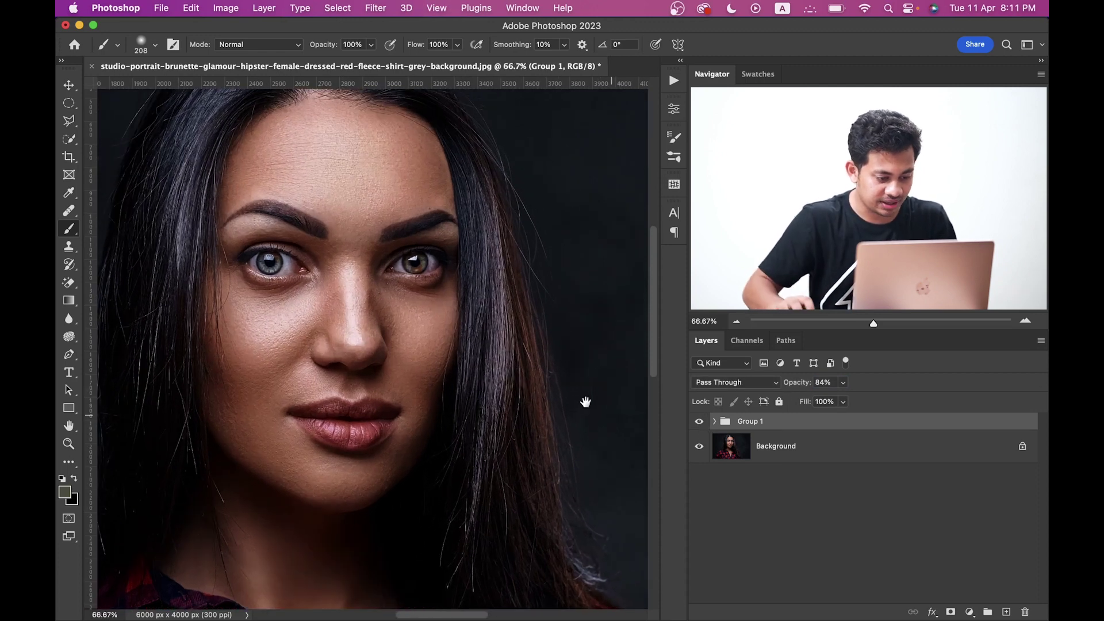
{"action": "scroll", "coordinate": [529, 364], "scroll_direction": "up", "scroll_amount": 2}
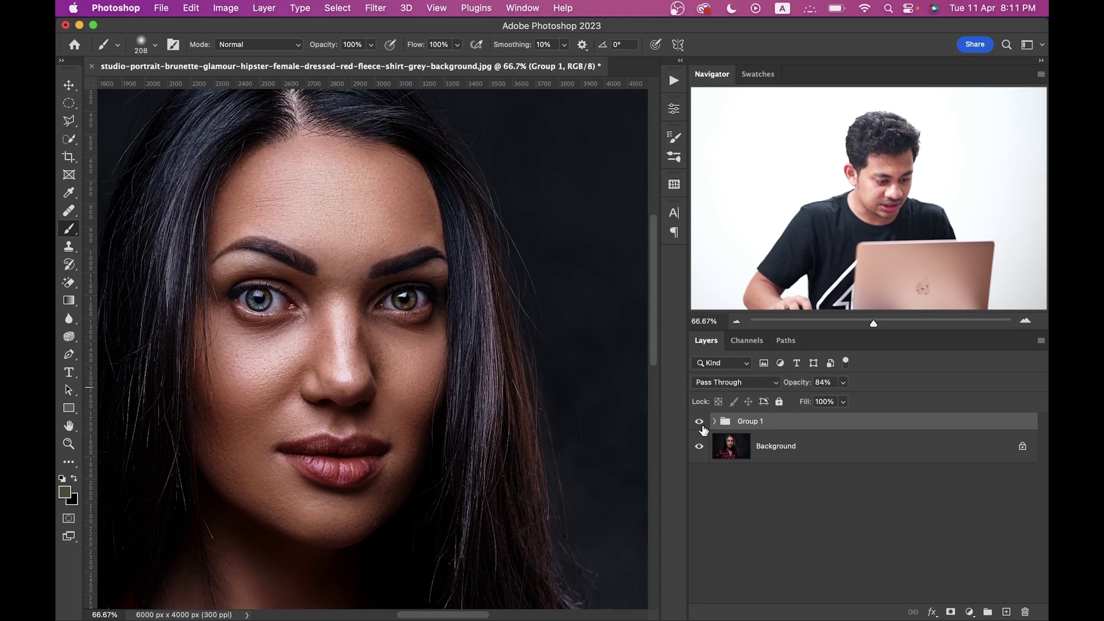
{"action": "left_click", "coordinate": [701, 423]}
{"action": "left_click", "coordinate": [700, 423]}
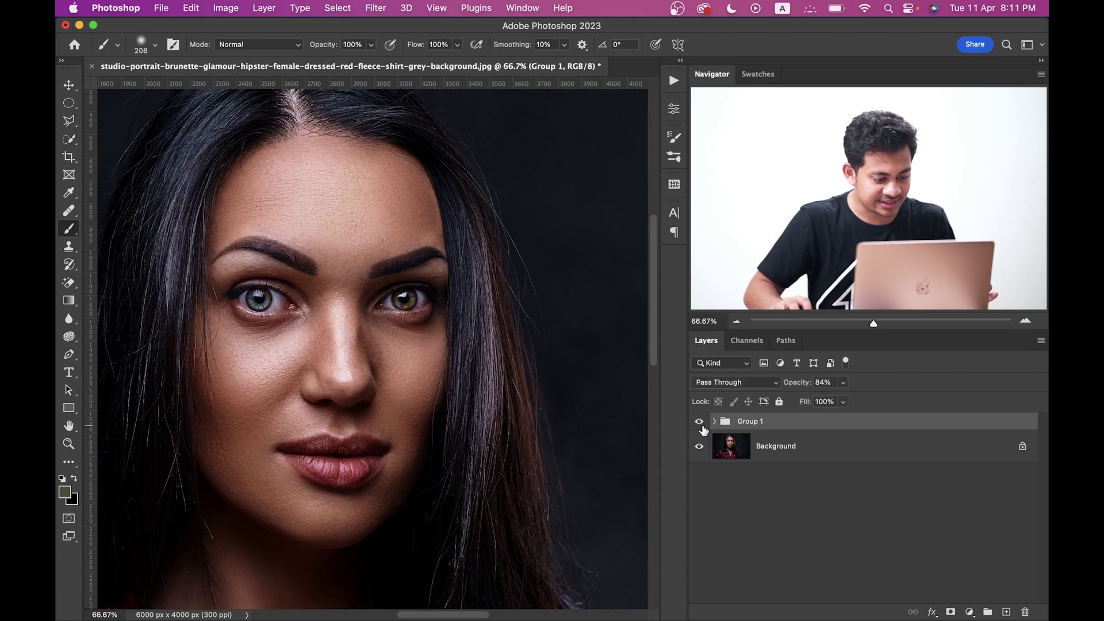
{"action": "left_click", "coordinate": [700, 423]}
{"action": "left_click", "coordinate": [700, 423]}
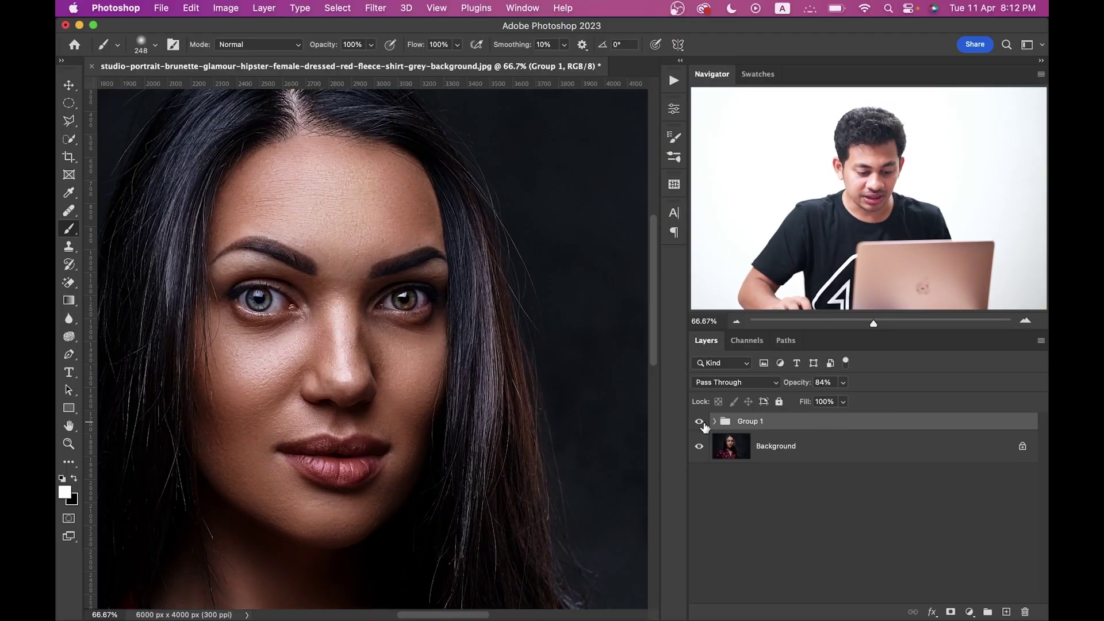
- Hide Group 1 and add a new empty layer above Background
{"action": "left_click", "coordinate": [699, 421]}
{"action": "left_click", "coordinate": [836, 454]}
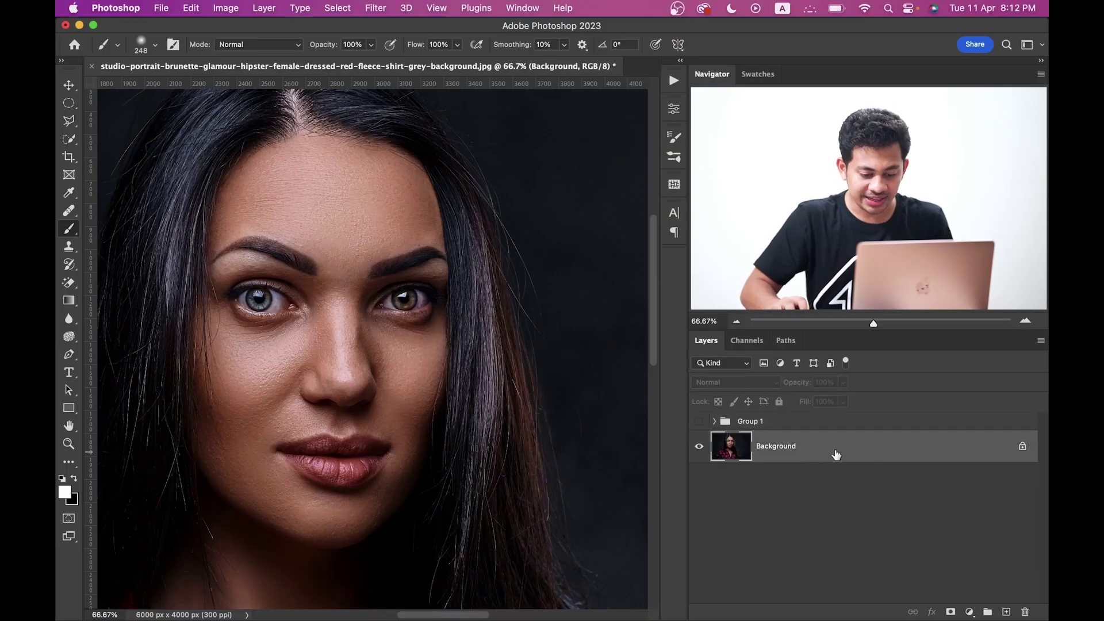
{"action": "left_click", "coordinate": [1004, 611]}
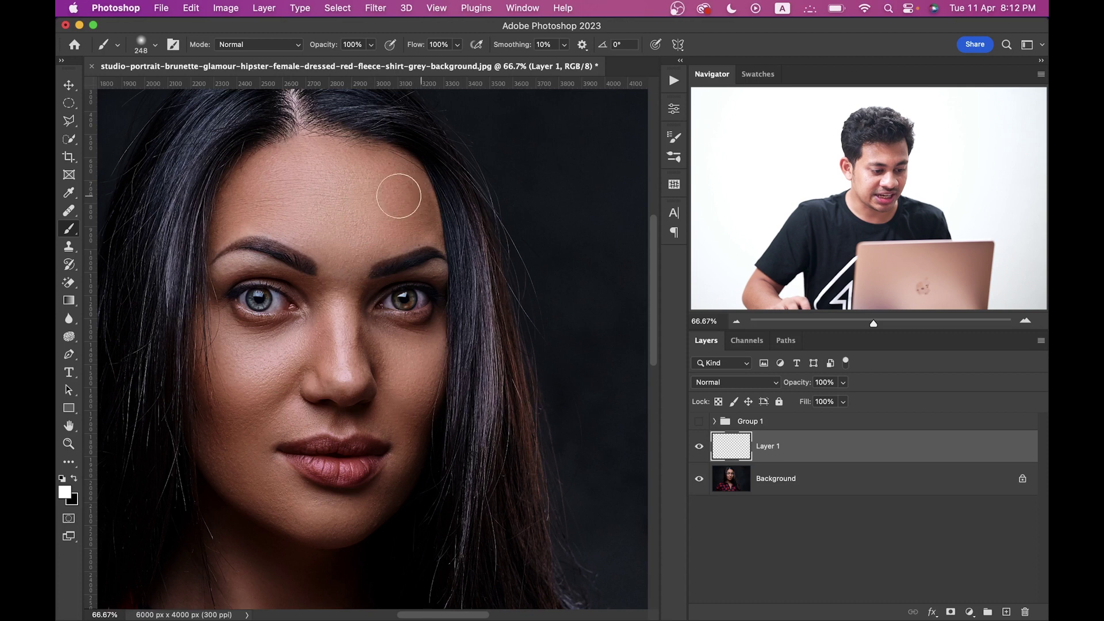
- Paint soft white over the forehead, cheeks, nose and chin on Layer 1
{"action": "mouse_move", "coordinate": [310, 213]}
{"action": "left_mouse_down"}
{"action": "mouse_move", "coordinate": [360, 207]}
{"action": "mouse_move", "coordinate": [294, 204]}
{"action": "mouse_move", "coordinate": [342, 181]}
{"action": "mouse_move", "coordinate": [301, 190]}
{"action": "mouse_move", "coordinate": [388, 215]}
{"action": "mouse_move", "coordinate": [347, 258]}
{"action": "mouse_move", "coordinate": [342, 297]}
{"action": "mouse_move", "coordinate": [217, 382]}
{"action": "mouse_move", "coordinate": [263, 395]}
{"action": "mouse_move", "coordinate": [246, 425]}
{"action": "mouse_move", "coordinate": [236, 339]}
{"action": "left_mouse_up"}
{"action": "mouse_move", "coordinate": [412, 394]}
{"action": "left_mouse_down"}
{"action": "mouse_move", "coordinate": [303, 505]}
{"action": "mouse_move", "coordinate": [338, 395]}
{"action": "mouse_move", "coordinate": [357, 401]}
{"action": "mouse_move", "coordinate": [302, 391]}
{"action": "left_mouse_up"}
{"action": "left_click_drag", "start_coordinate": [283, 214], "coordinate": [260, 207]}
{"action": "mouse_move", "coordinate": [286, 356]}
{"action": "left_mouse_down"}
{"action": "mouse_move", "coordinate": [384, 360]}
{"action": "mouse_move", "coordinate": [394, 459]}
{"action": "mouse_move", "coordinate": [354, 517]}
{"action": "left_mouse_up"}
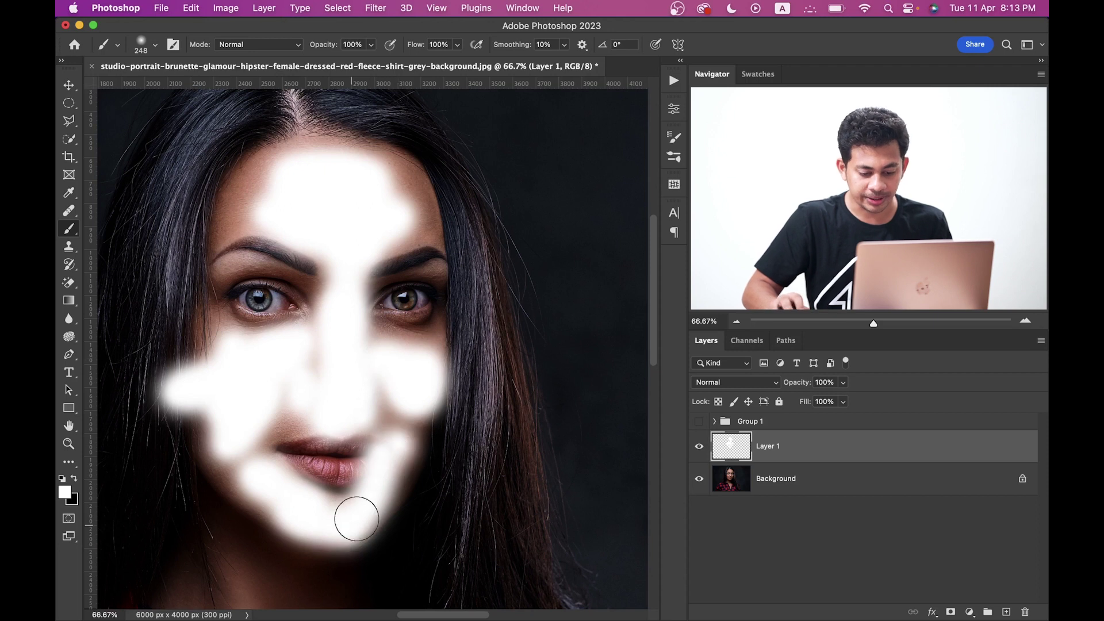
- In Layer 1's blending options, split the Underlying Layer Blend If shadow slider at 147/150
{"action": "double_click", "coordinate": [1013, 452]}
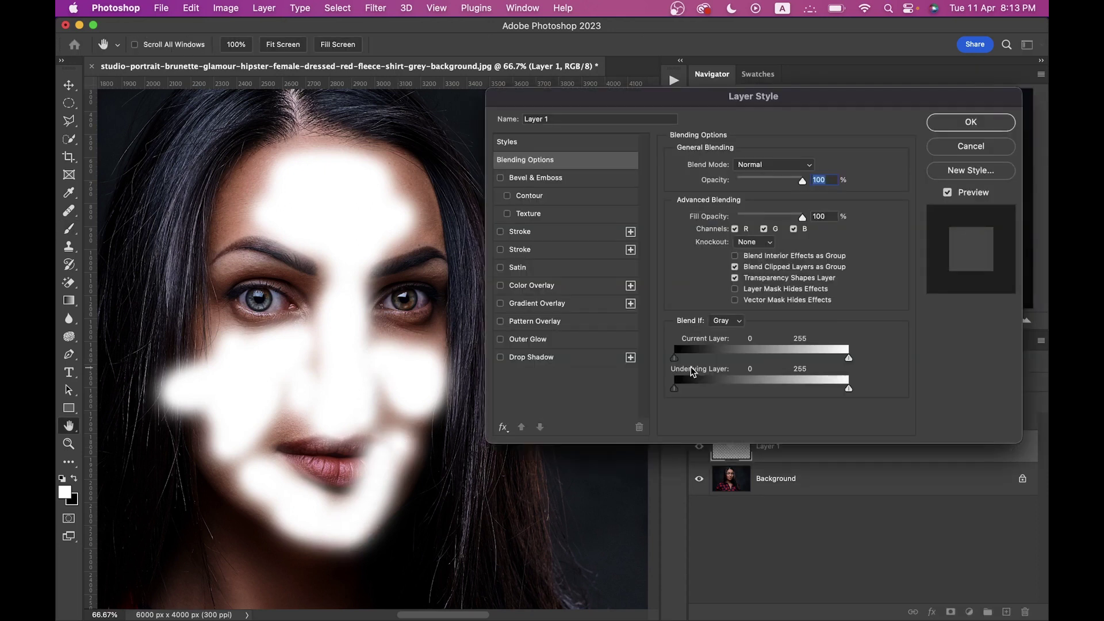
{"action": "left_click_drag", "start_coordinate": [676, 391], "coordinate": [775, 403]}
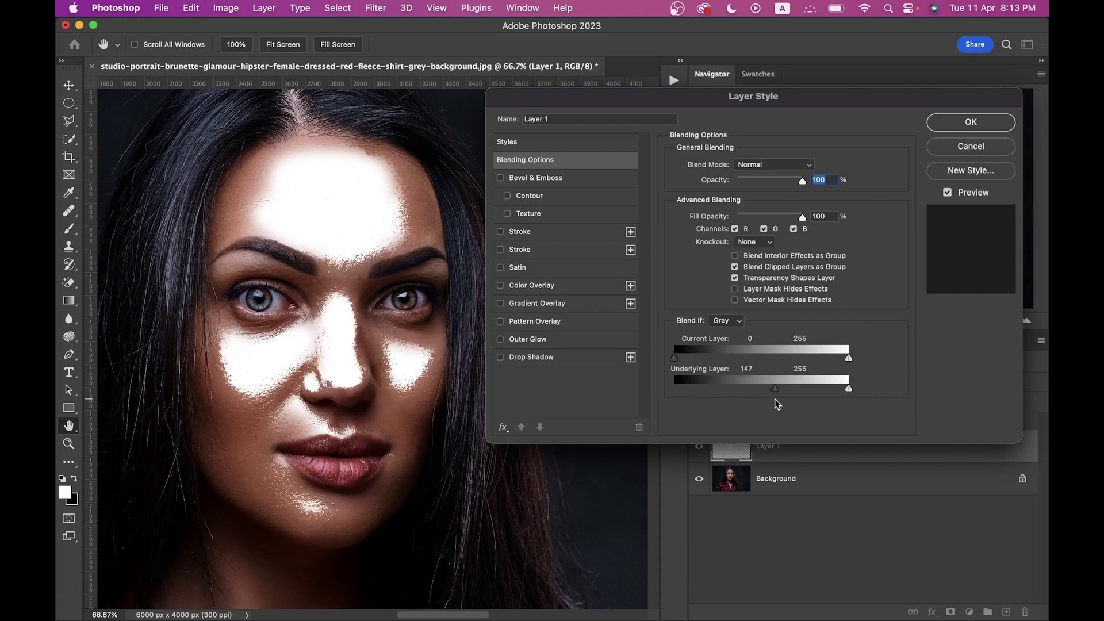